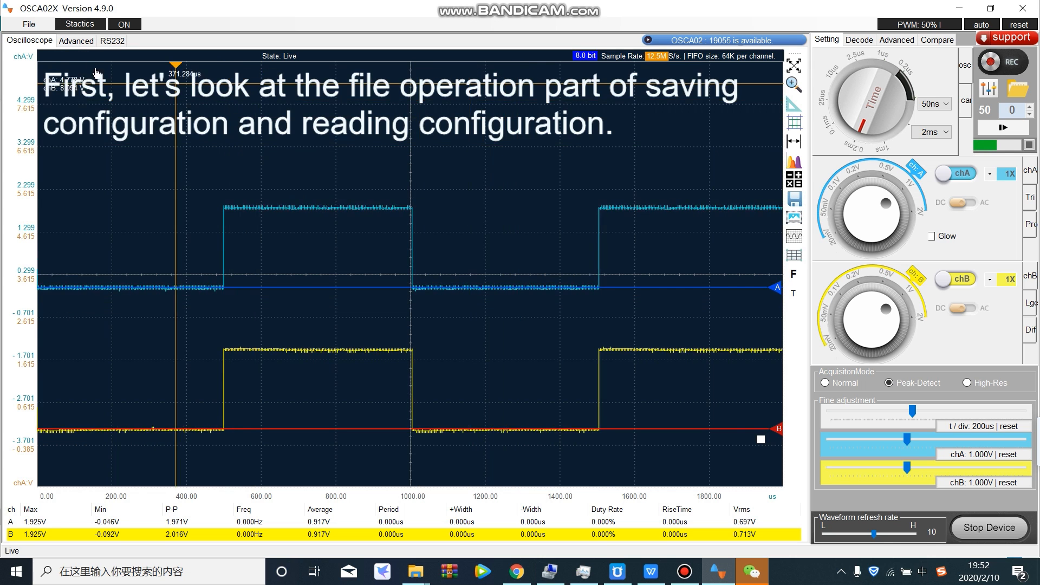
pyautogui.click(29, 23)
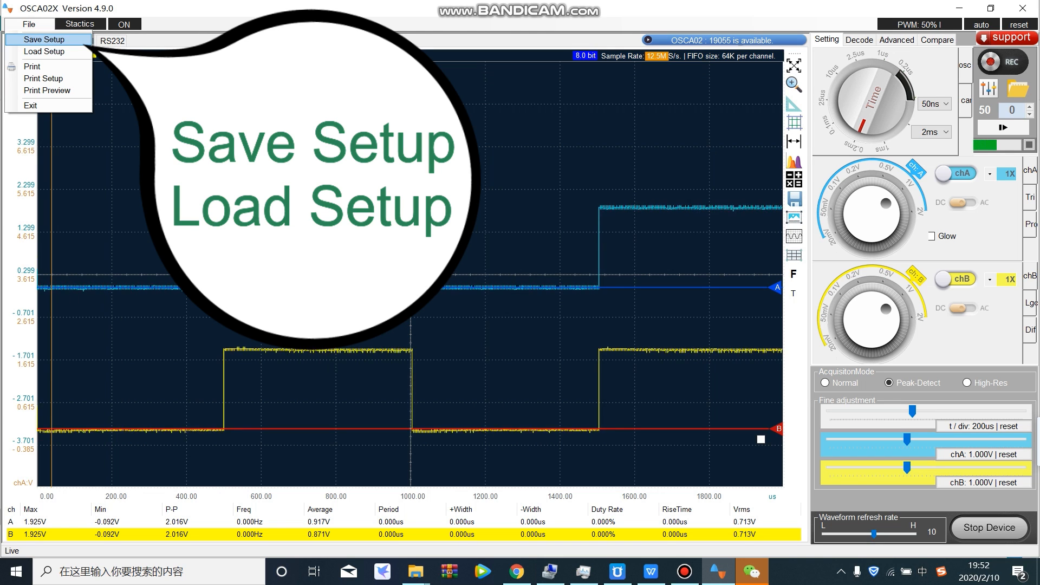
pyautogui.click(623, 156)
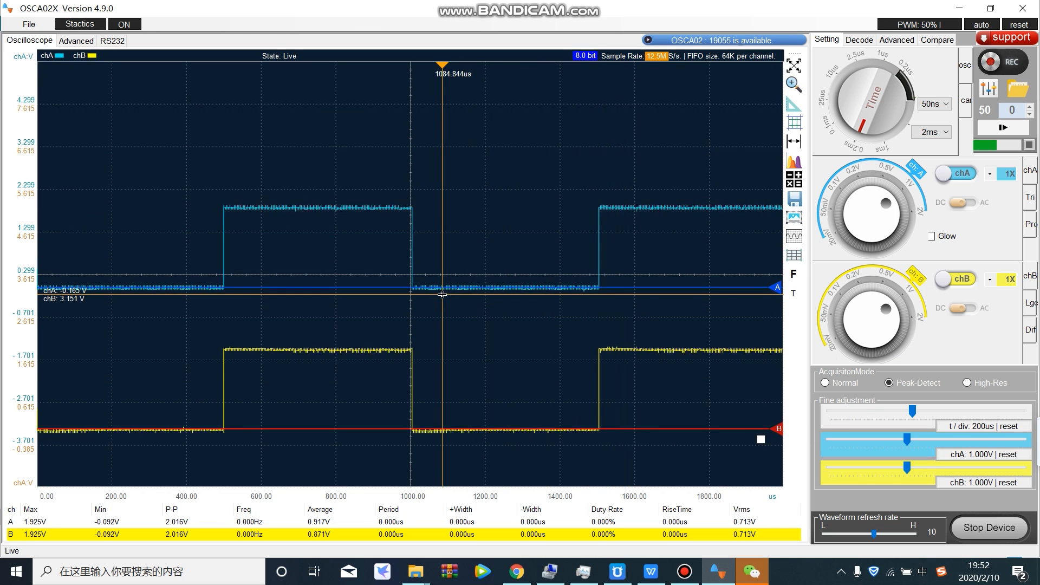
# - Try the High-Res acquisition mode and return to Peak-Detect
pyautogui.click(970, 383)
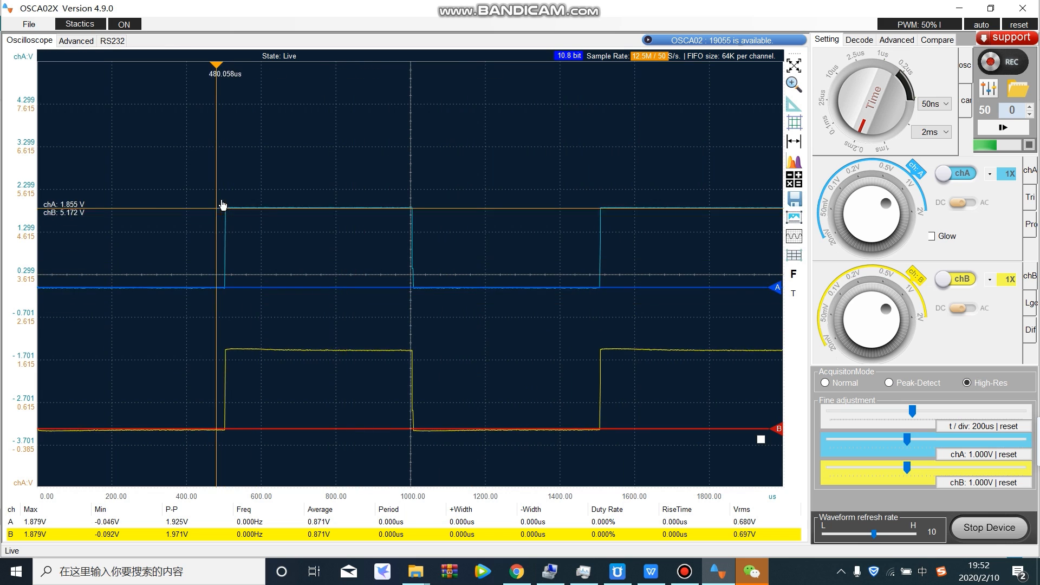
pyautogui.click(920, 383)
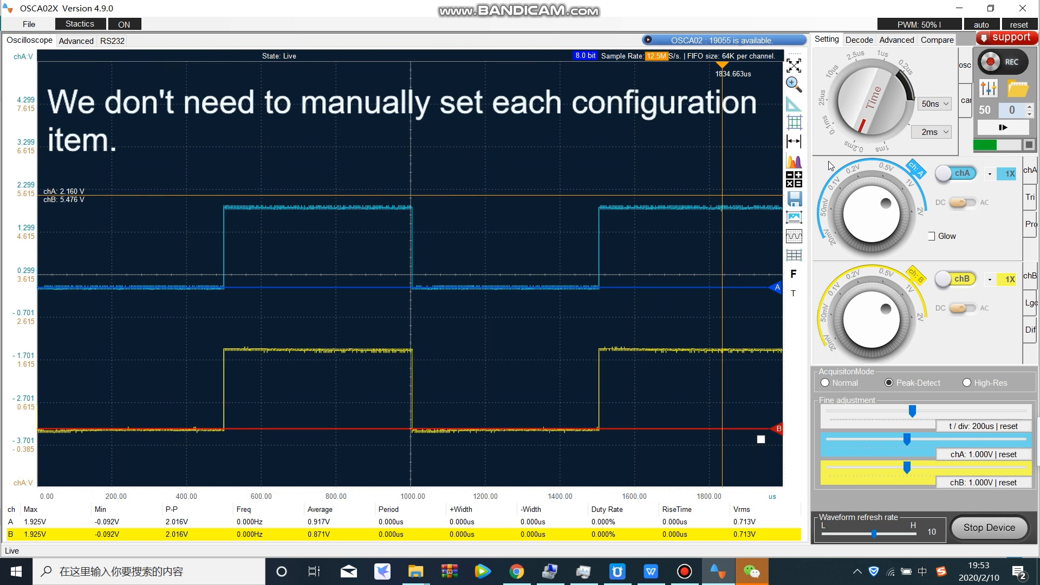
# - Save the current oscilloscope setup as configuration1 in the OSCA02X folder inside OSCA02+ on drive E
pyautogui.click(28, 24)
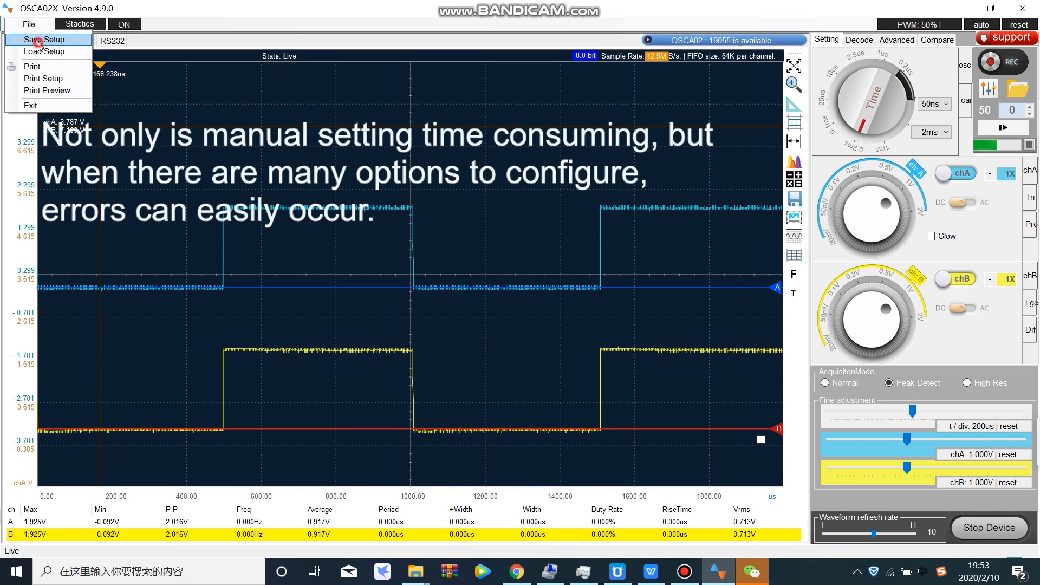
pyautogui.click(38, 42)
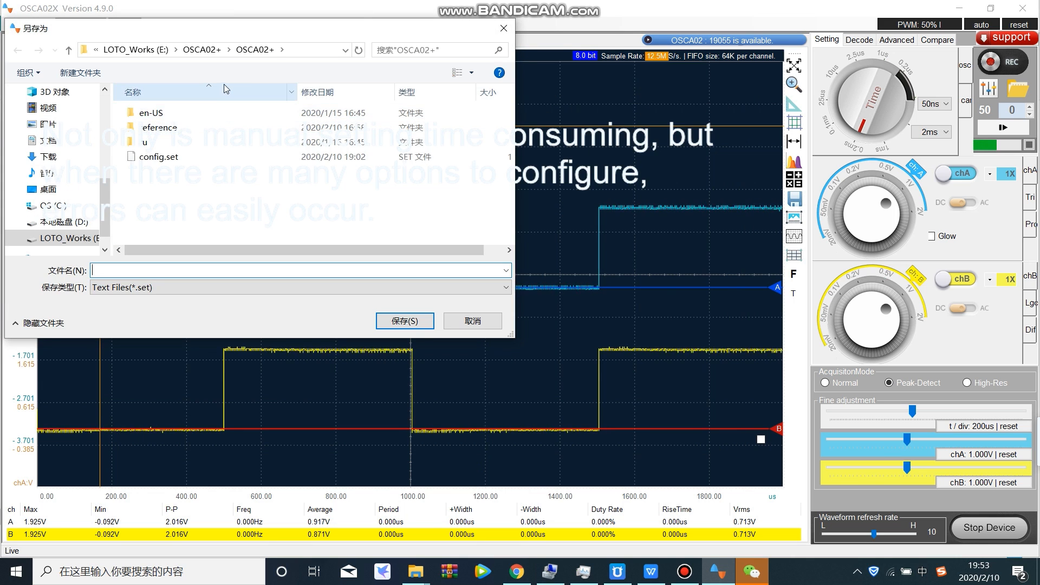
pyautogui.click(202, 49)
pyautogui.doubleClick(185, 129)
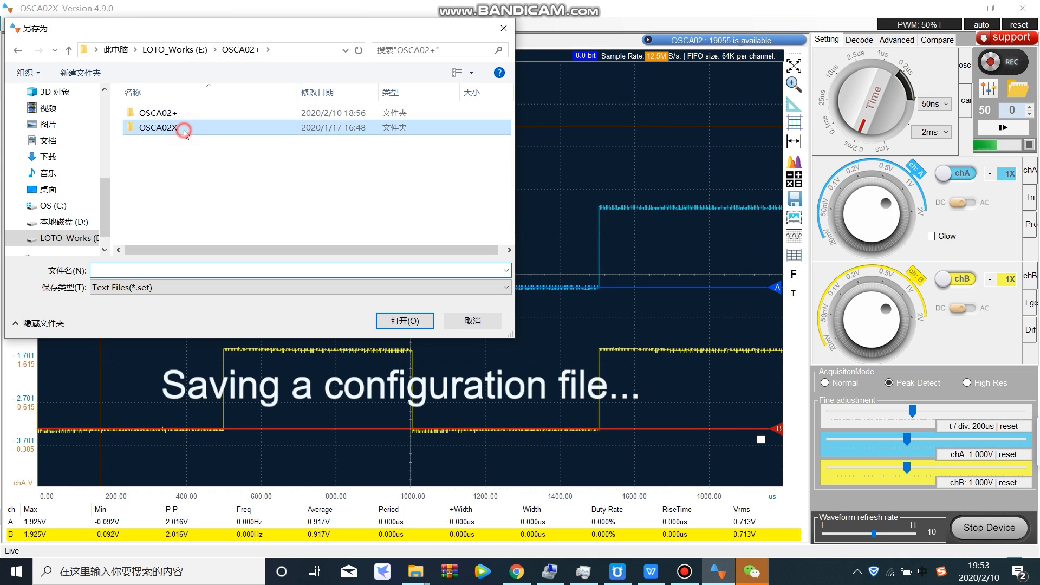
pyautogui.click(136, 271)
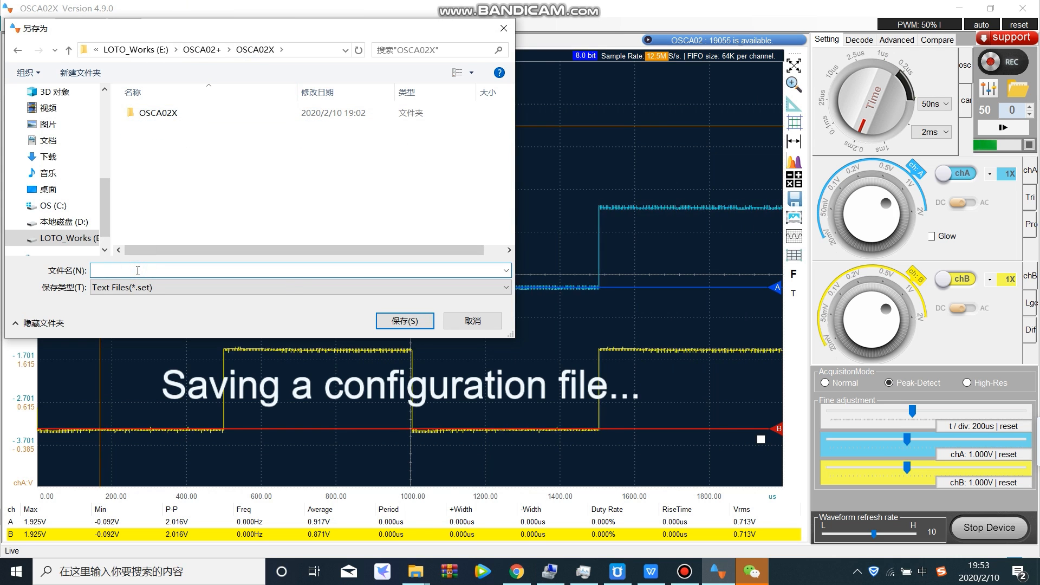
pyautogui.press('shift')
pyautogui.write('configur')
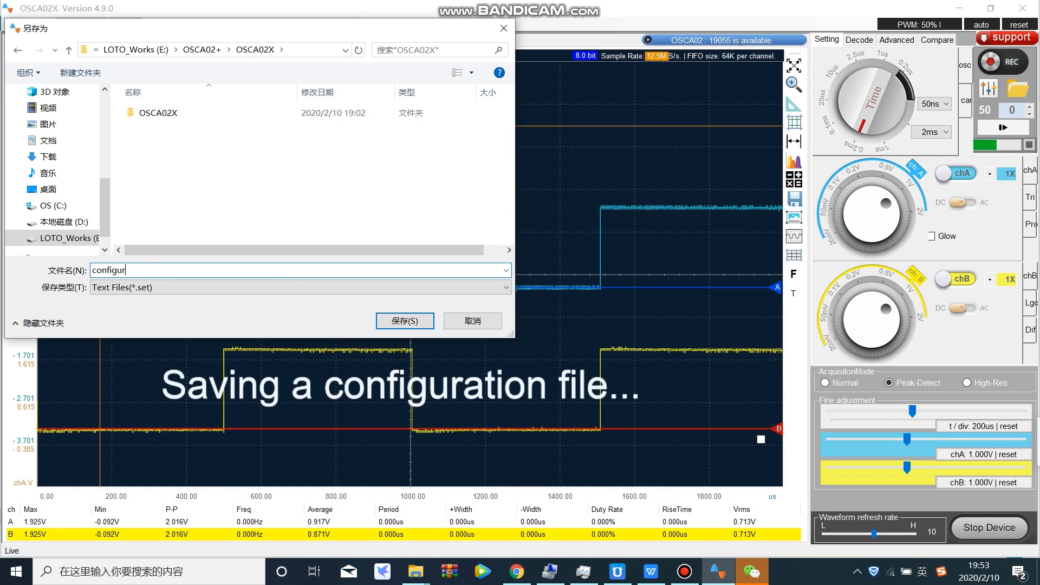
pyautogui.write('ation1')
pyautogui.doubleClick(132, 269)
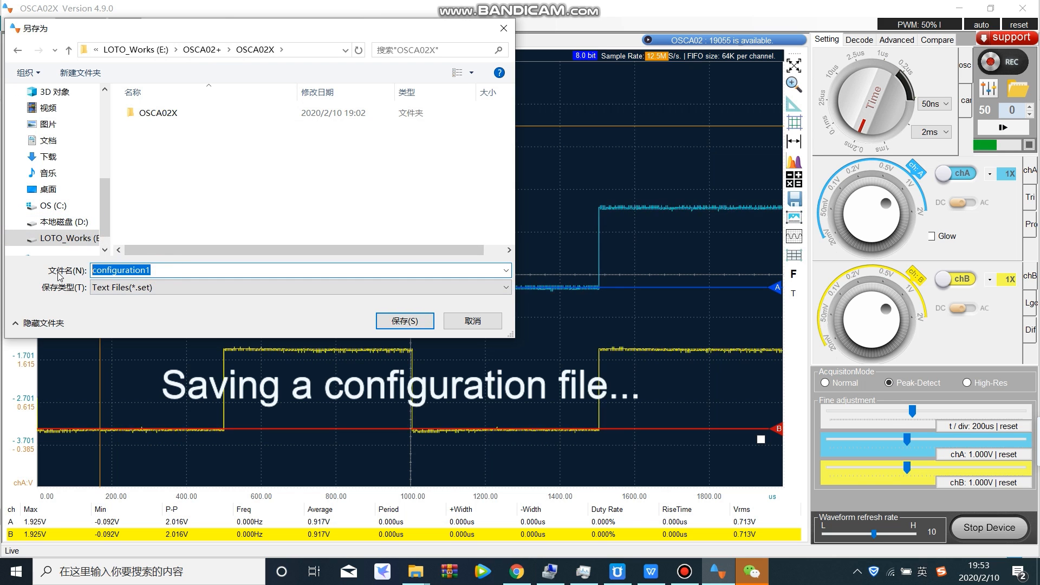
pyautogui.click(391, 324)
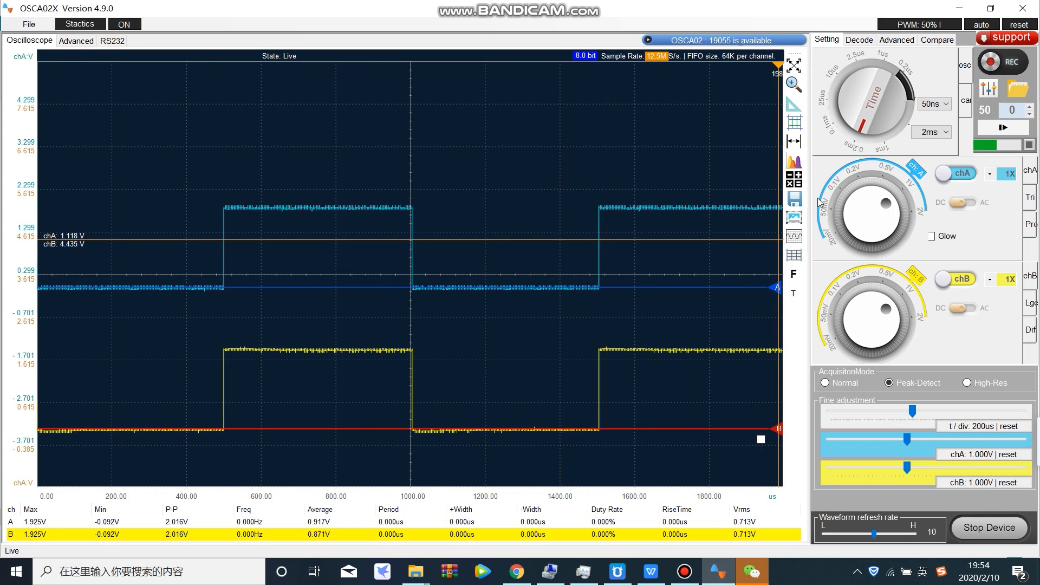
# - Set the time base to 1 ms/div and channel A to 0.5 V/div with AC coupling, using High-Res acquisition
pyautogui.click(883, 131)
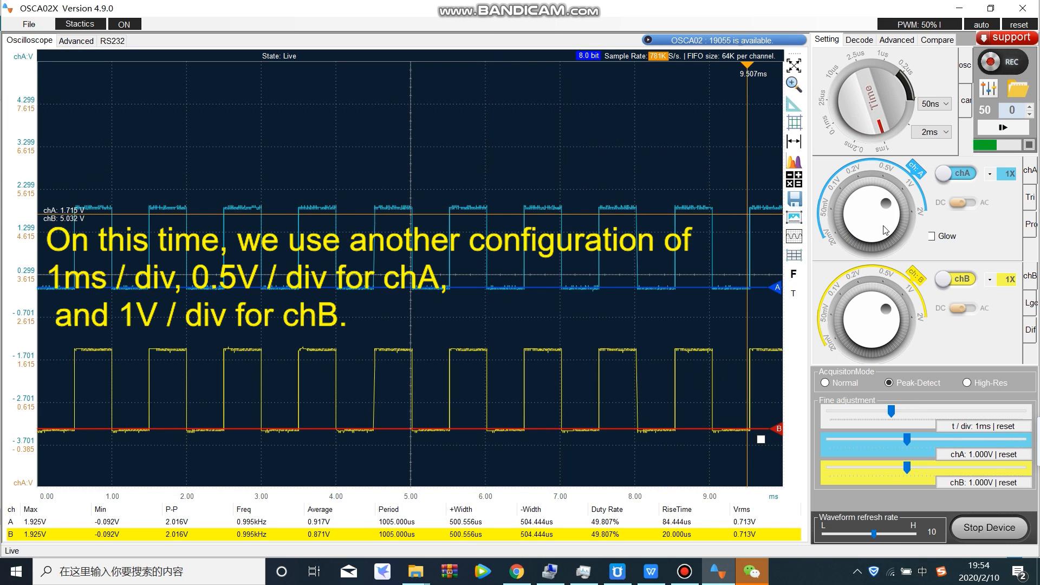
pyautogui.click(882, 195)
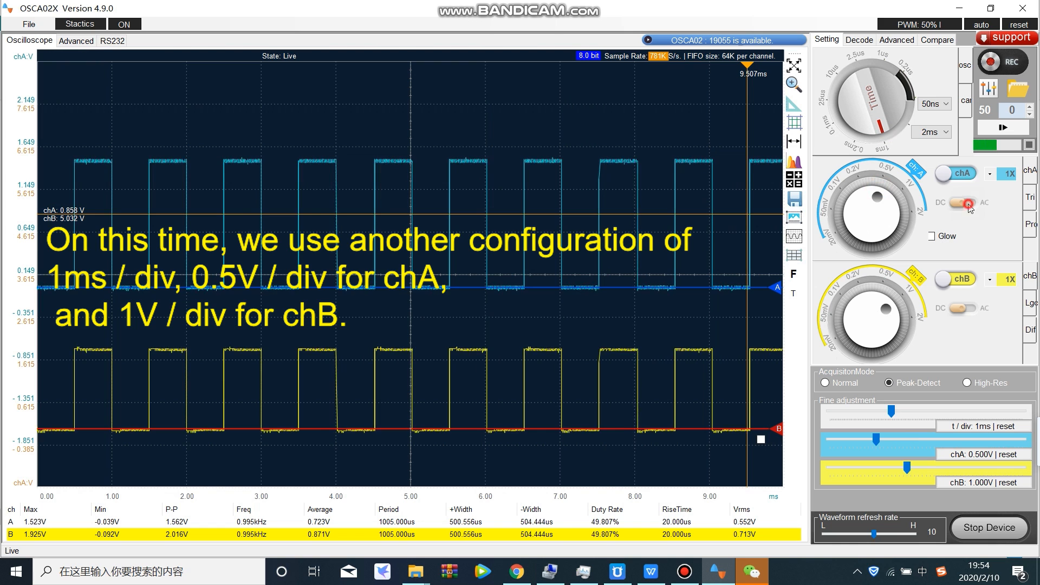
pyautogui.click(970, 383)
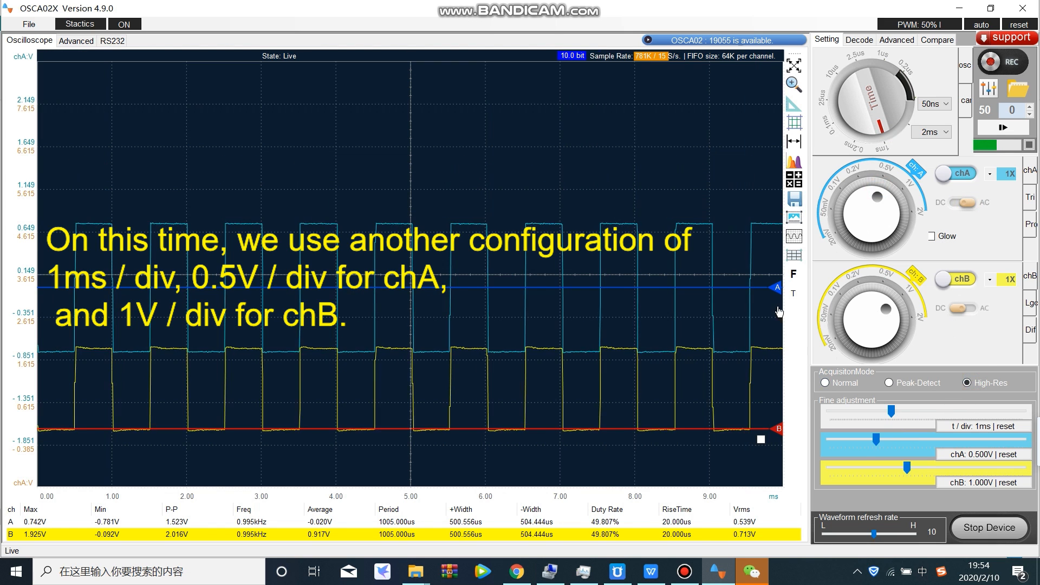
# - Raise the zero lines of channels A and B to separate the waveforms, and show the frame overview
pyautogui.moveTo(776, 290); pyautogui.dragTo(776, 144)
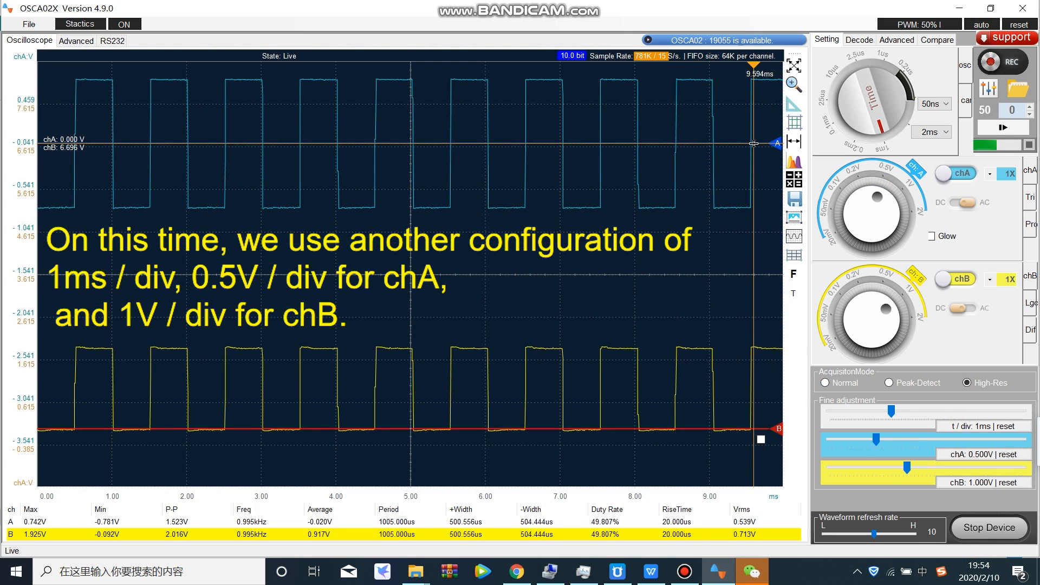
pyautogui.moveTo(778, 428); pyautogui.dragTo(778, 359)
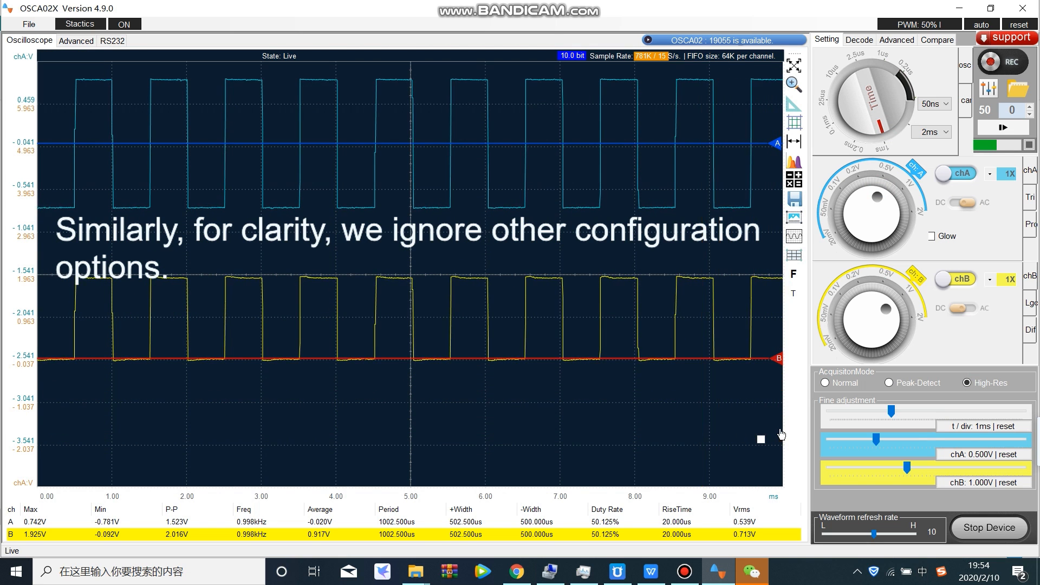
pyautogui.click(761, 441)
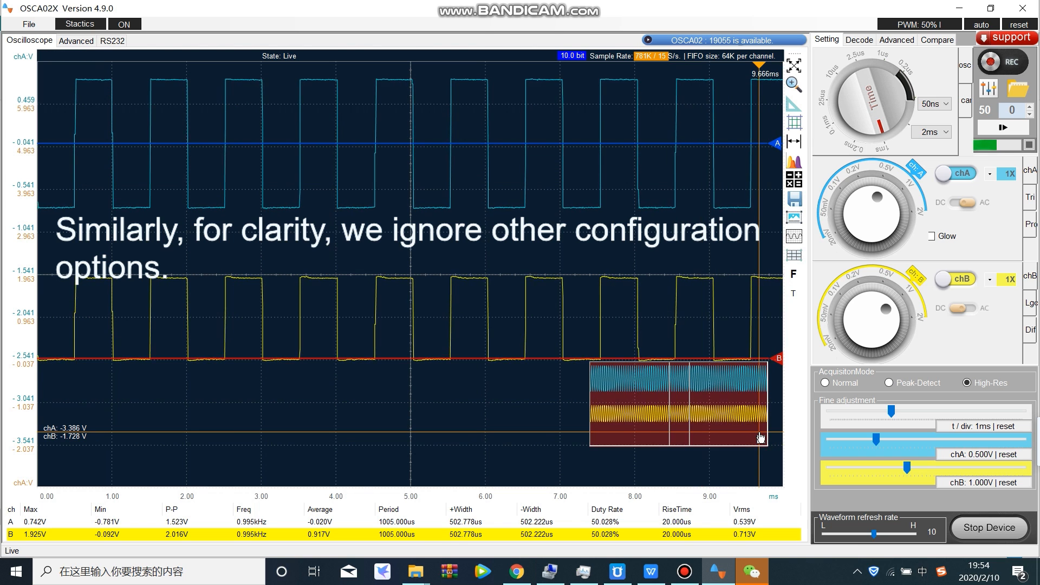
# - Save the current setup as configuration12 in the OSCA02X folder, next to configuration1.set
pyautogui.click(10, 25)
pyautogui.click(46, 39)
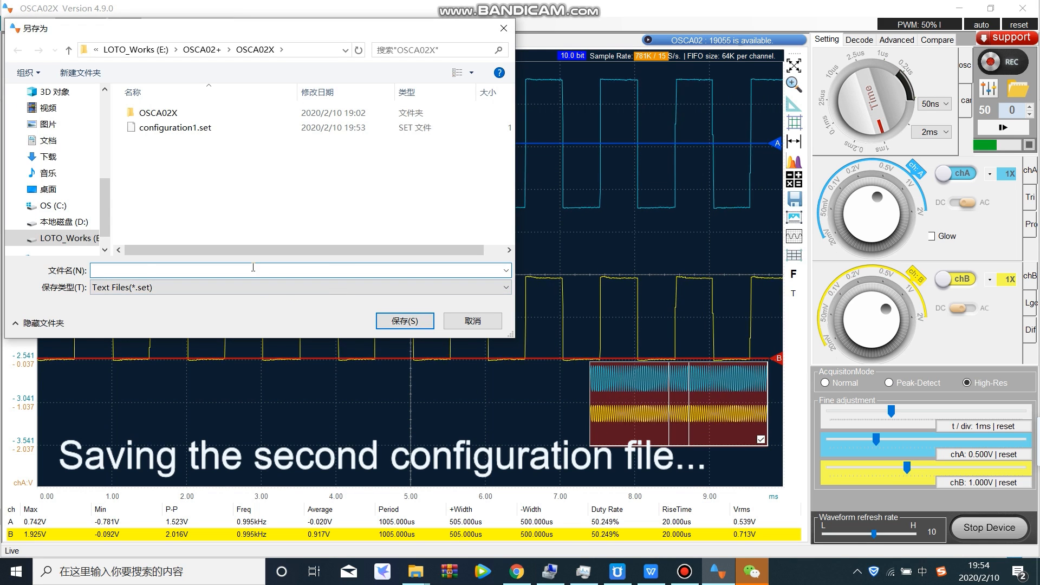
pyautogui.write('configuration')
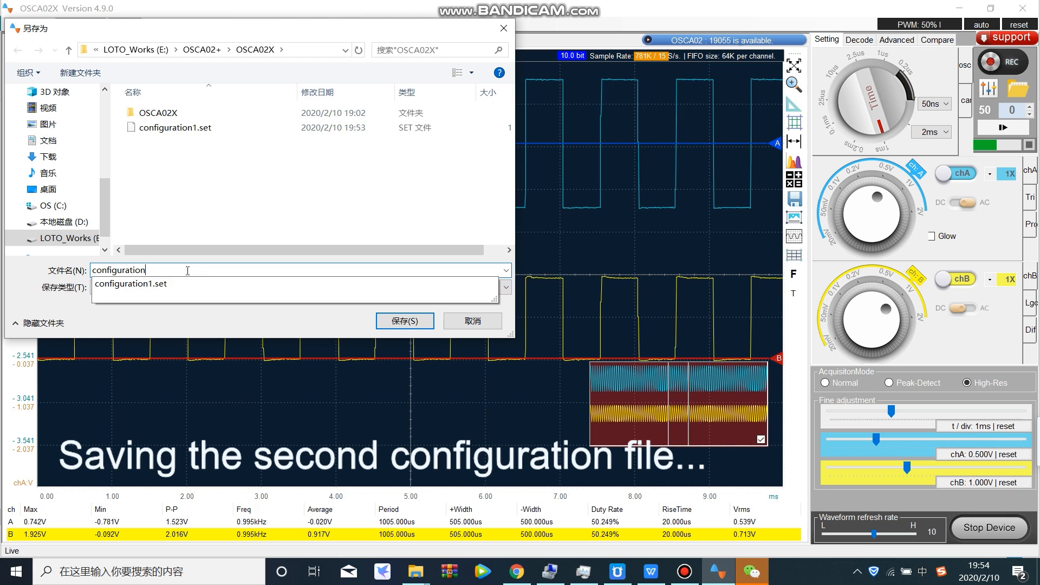
pyautogui.write('12')
pyautogui.click(418, 321)
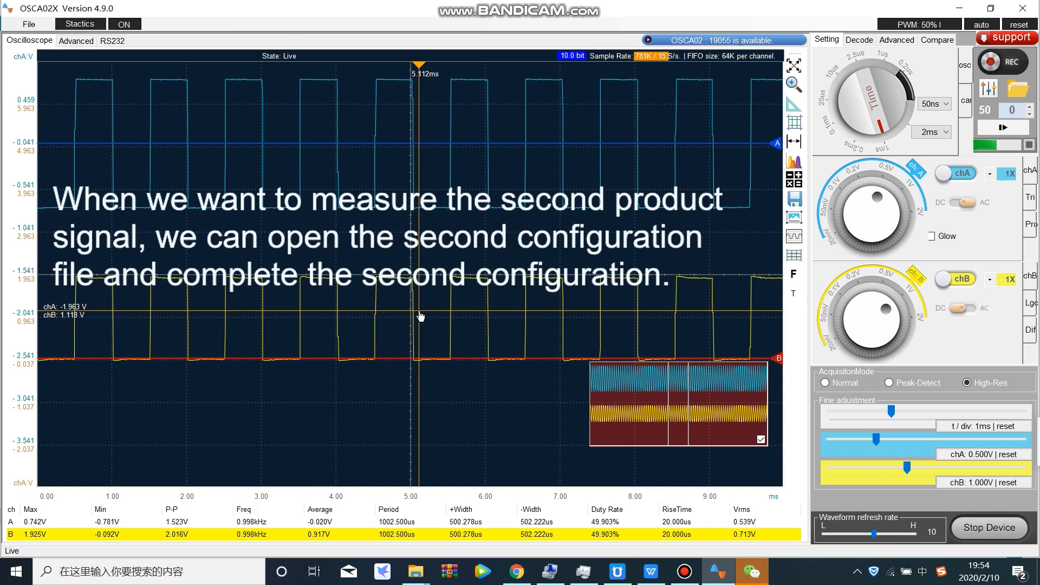
# - Load the setup file configuration1.set and lower channel A's zero line so its waveform clears the display's upper edge
pyautogui.click(29, 24)
pyautogui.click(44, 52)
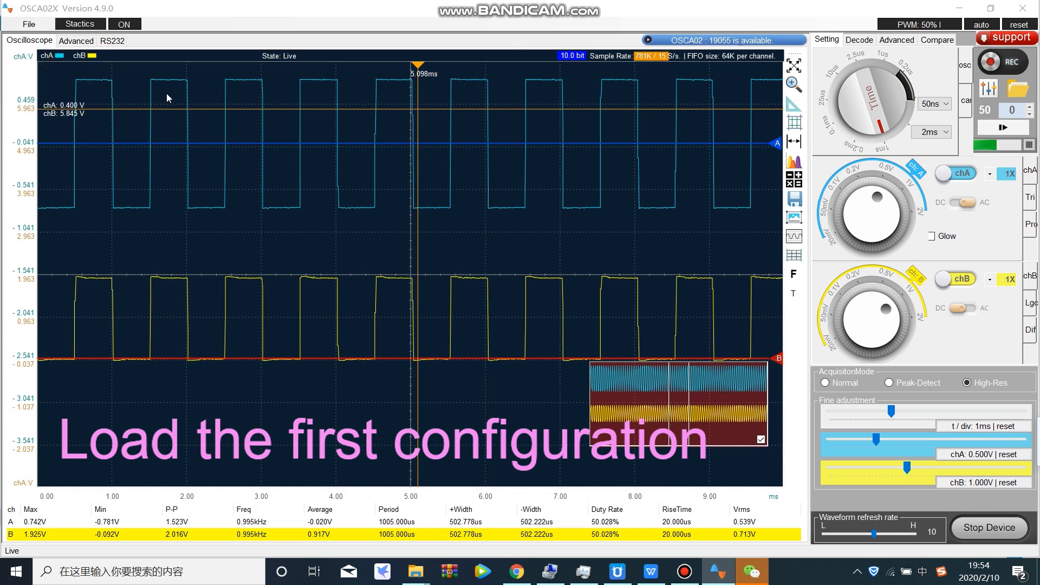
pyautogui.click(199, 129)
pyautogui.doubleClick(199, 129)
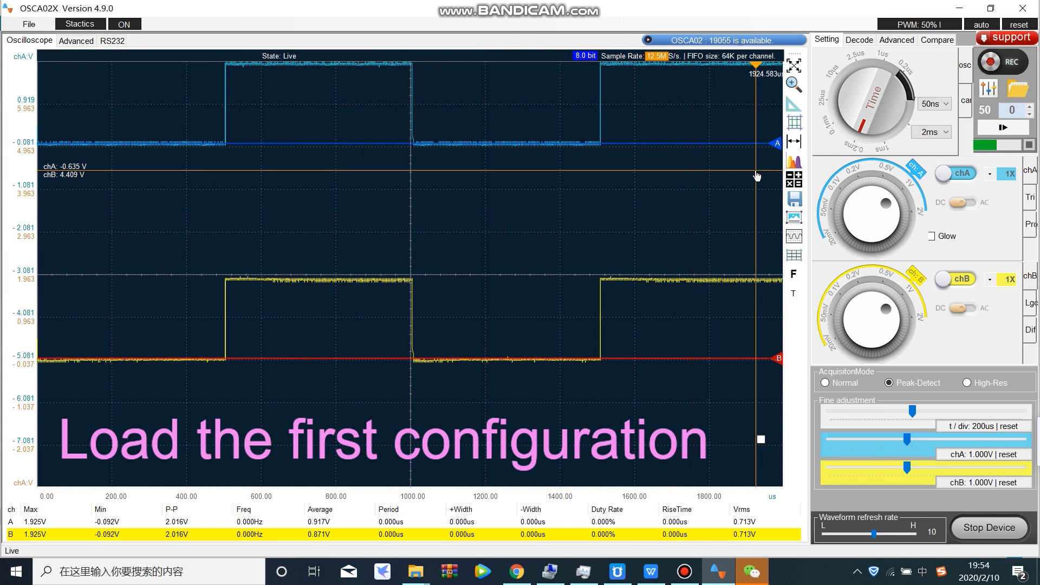
pyautogui.moveTo(773, 150); pyautogui.dragTo(774, 190)
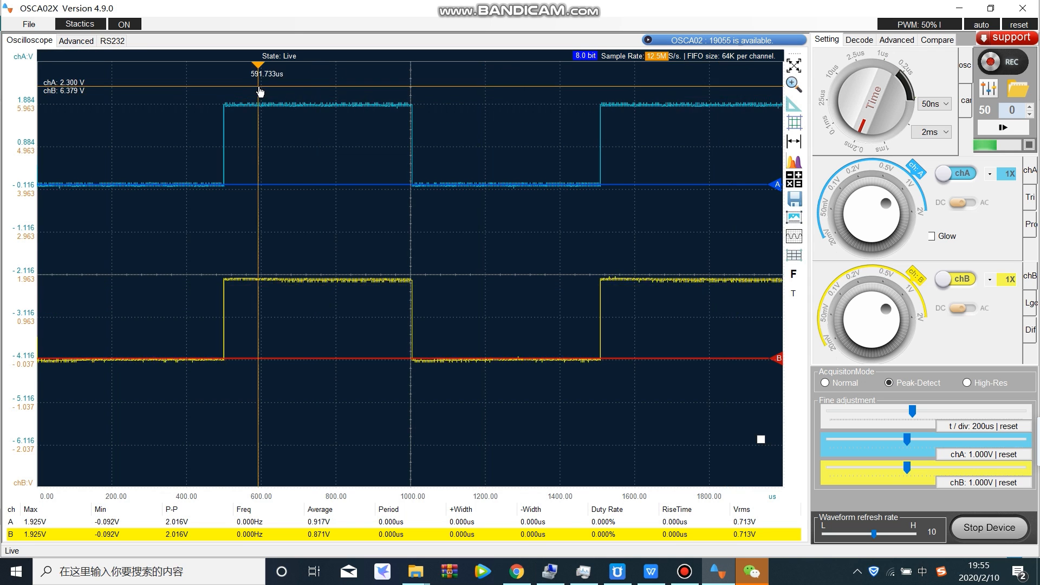
# - Load the second saved configuration file from the OSCA02X folder
pyautogui.click(30, 24)
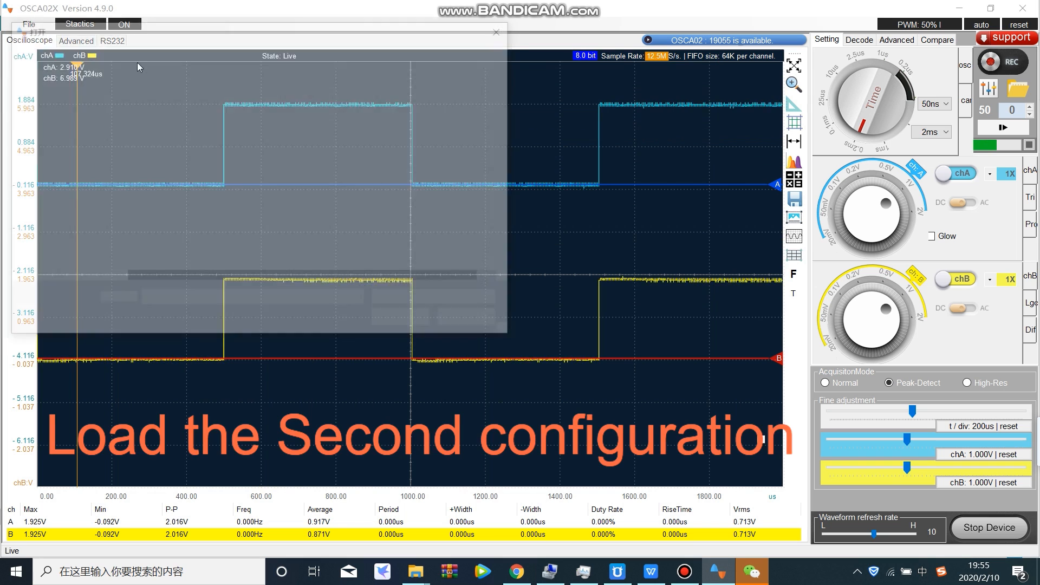
pyautogui.doubleClick(177, 142)
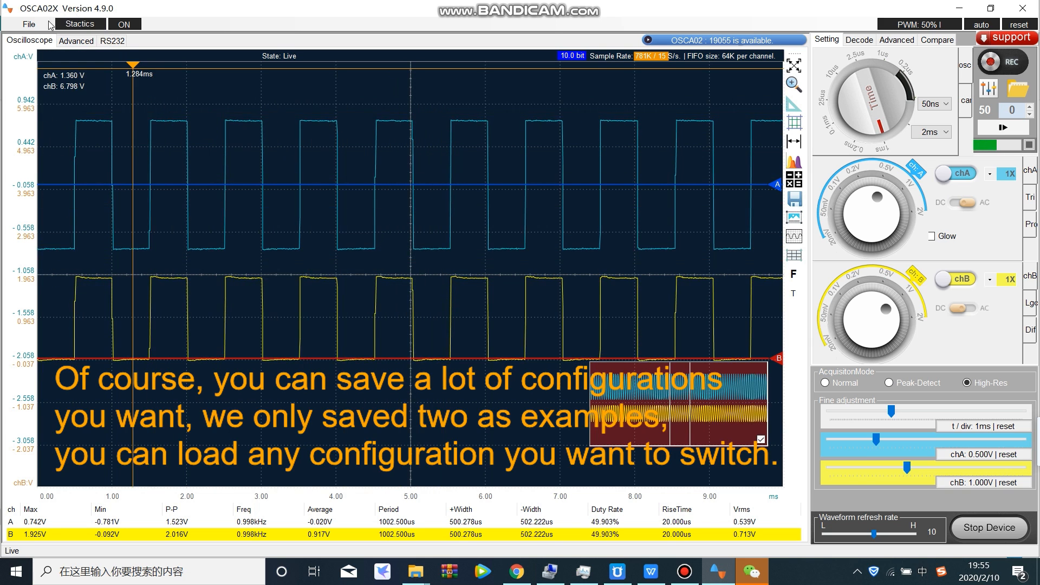
# - Switch back to the first saved configuration by loading configuration1.set again
pyautogui.click(28, 24)
pyautogui.click(64, 53)
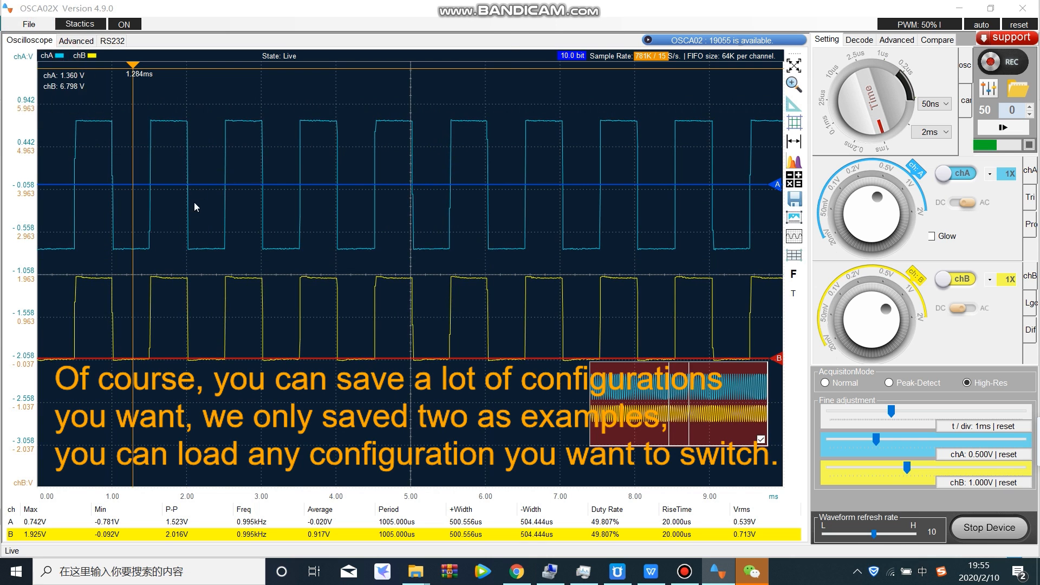
pyautogui.click(179, 129)
pyautogui.doubleClick(181, 130)
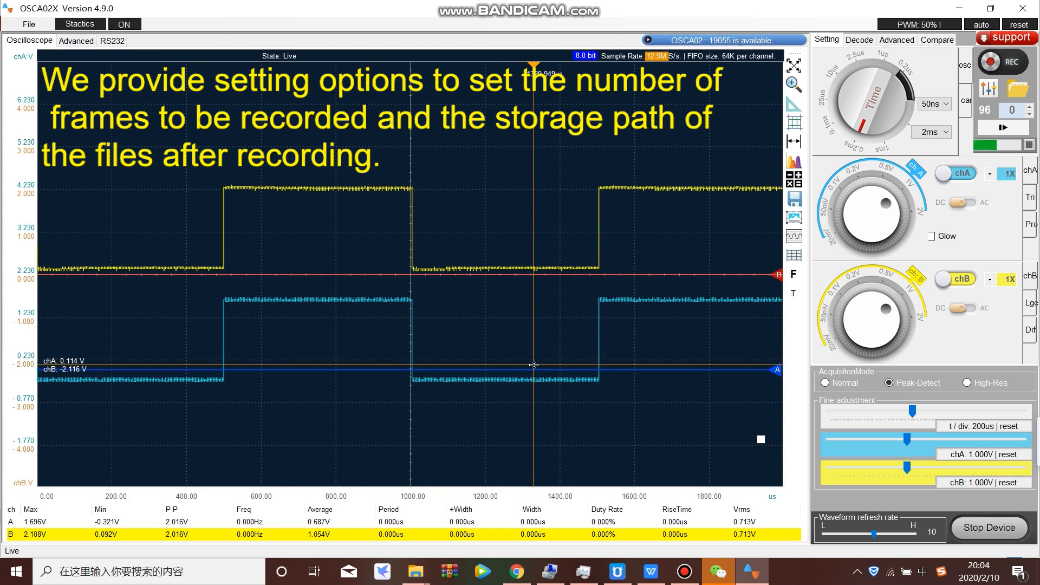
# - Set the number of frames stored per recording to 450, keeping the default video file path
pyautogui.click(988, 89)
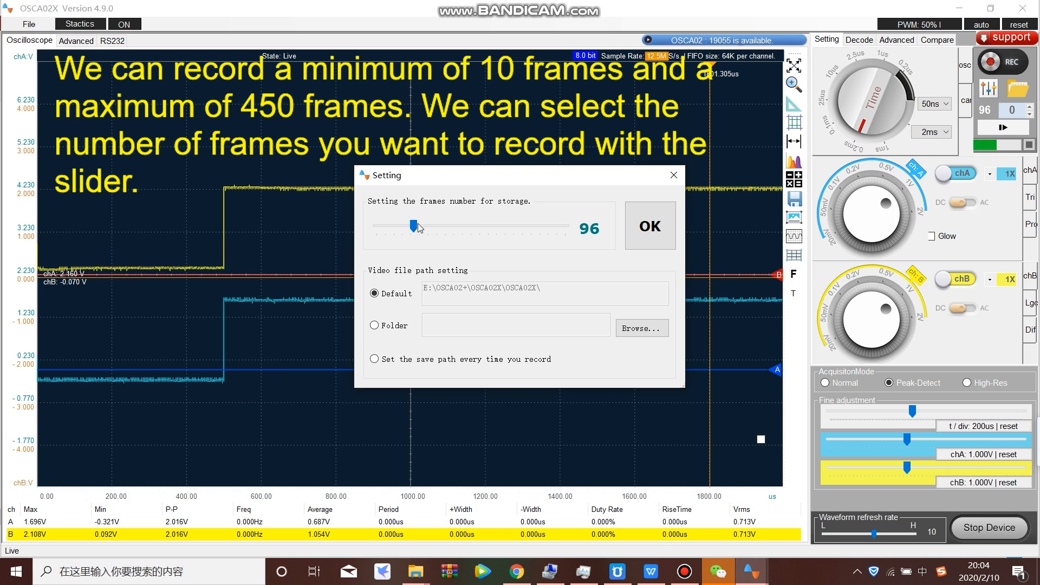
pyautogui.moveTo(416, 230); pyautogui.dragTo(558, 227)
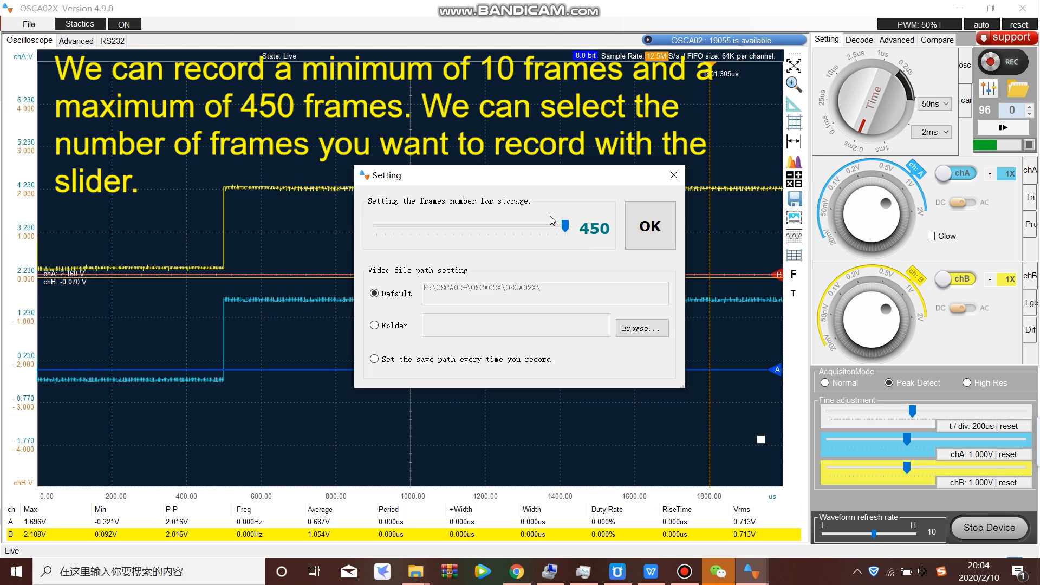
pyautogui.click(673, 176)
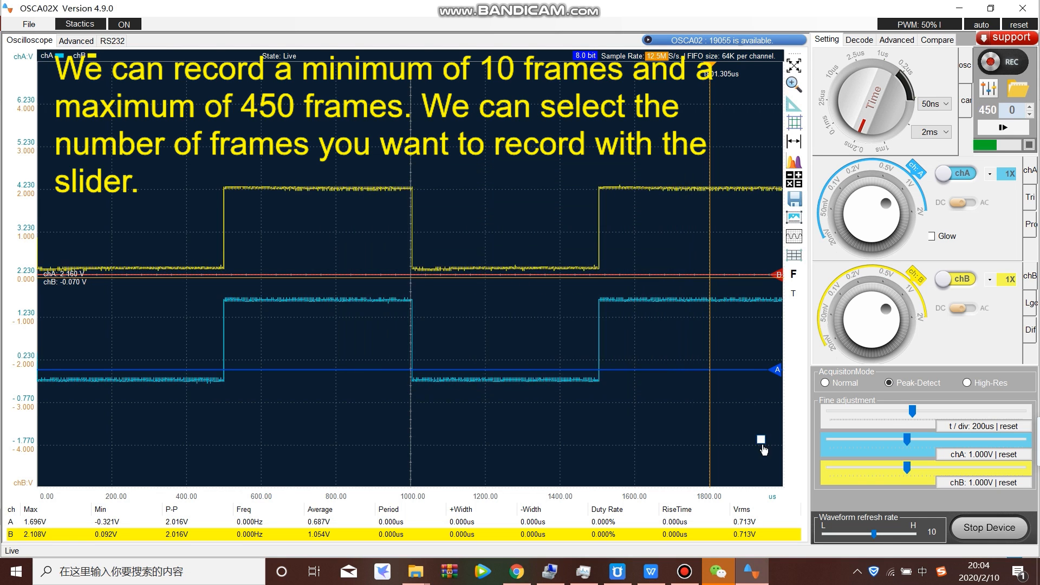
# - Show the frame overview and shift the displayed segment slightly within the frame while acquisition is stopped
pyautogui.click(761, 438)
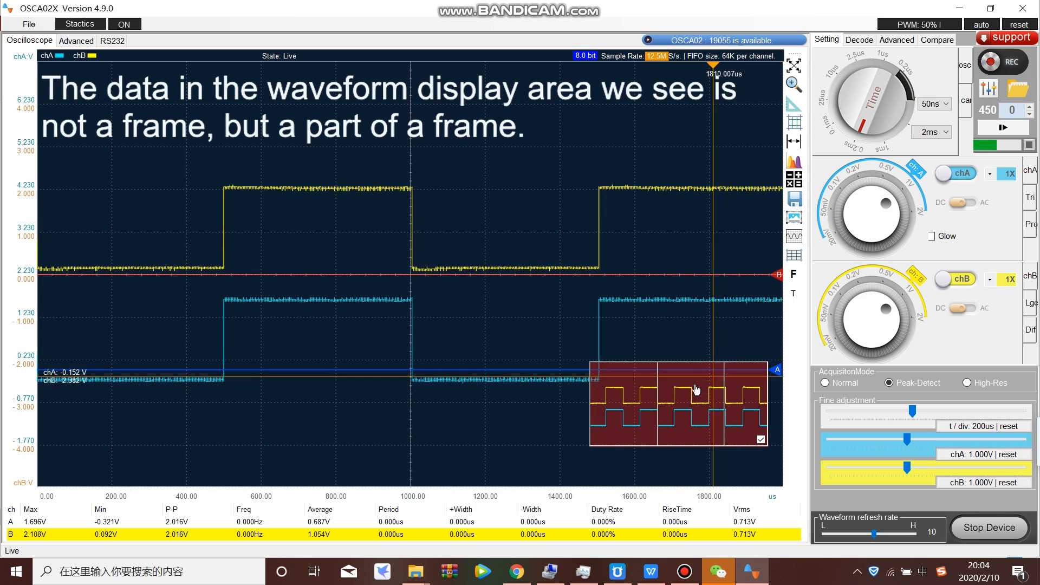
pyautogui.click(981, 527)
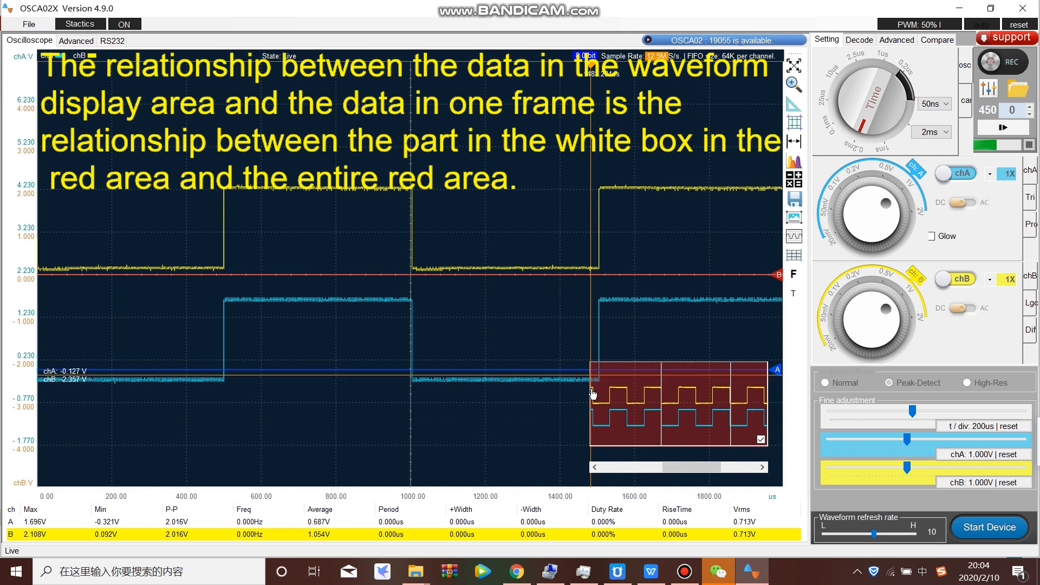
pyautogui.moveTo(684, 472)
pyautogui.mouseDown()
pyautogui.moveTo(626, 475)
pyautogui.moveTo(726, 479)
pyautogui.moveTo(678, 479)
pyautogui.mouseUp()
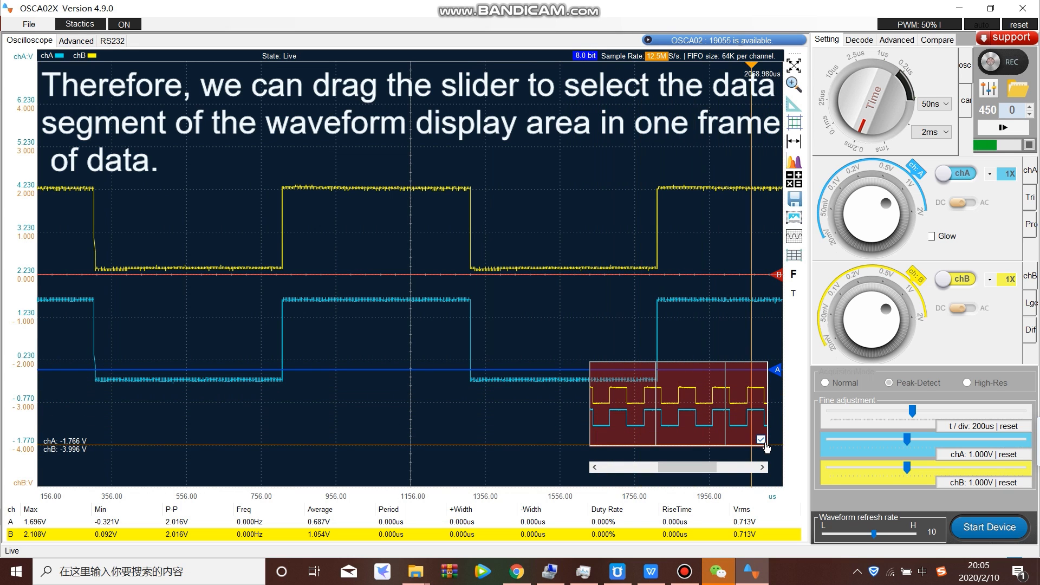
pyautogui.click(982, 528)
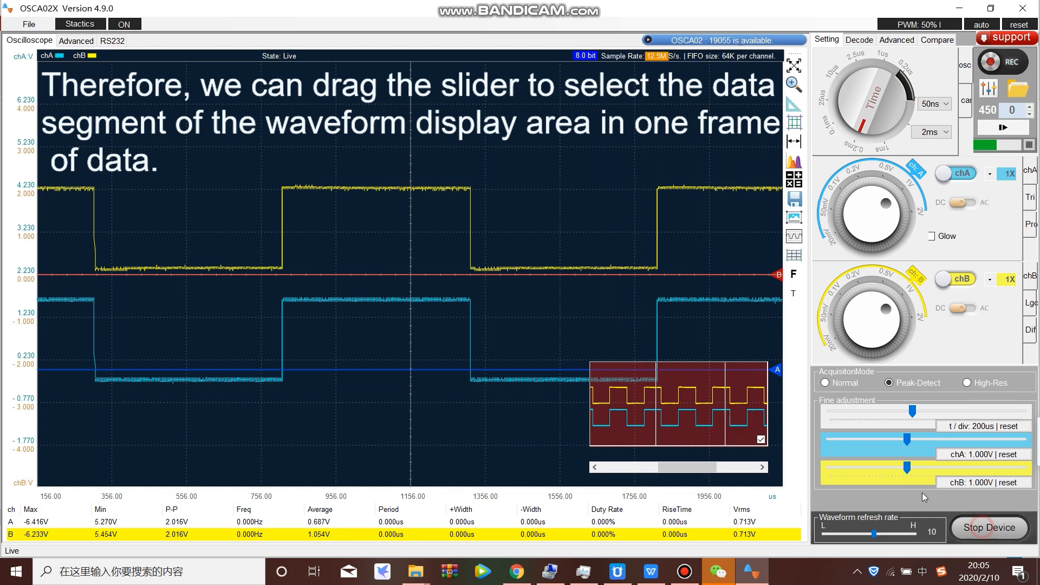
# - Set the number of frames stored per recording to 15, keeping the default video file path
pyautogui.click(988, 88)
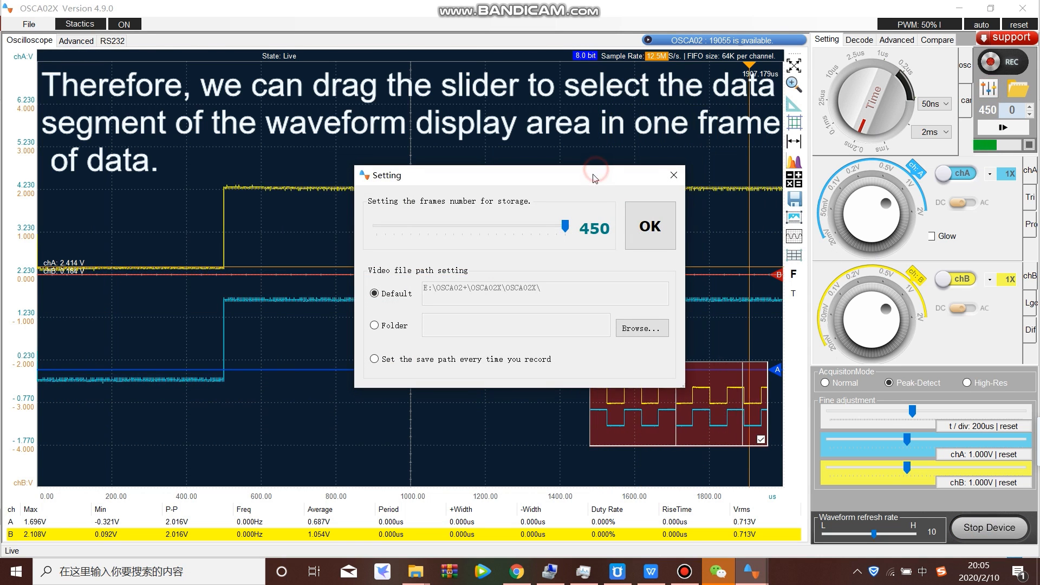
pyautogui.moveTo(595, 169); pyautogui.dragTo(541, 148)
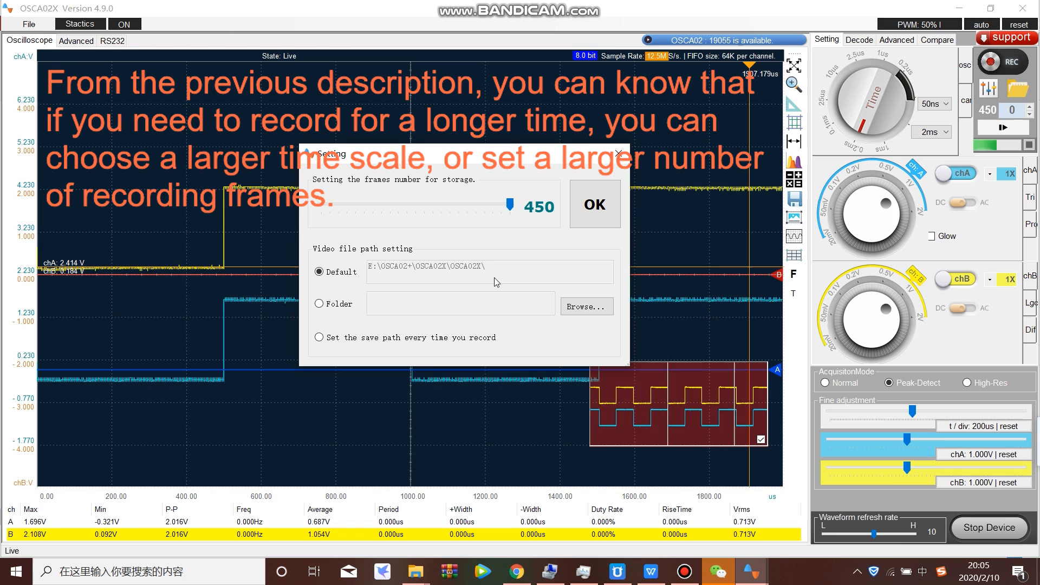
pyautogui.moveTo(509, 204); pyautogui.dragTo(412, 214)
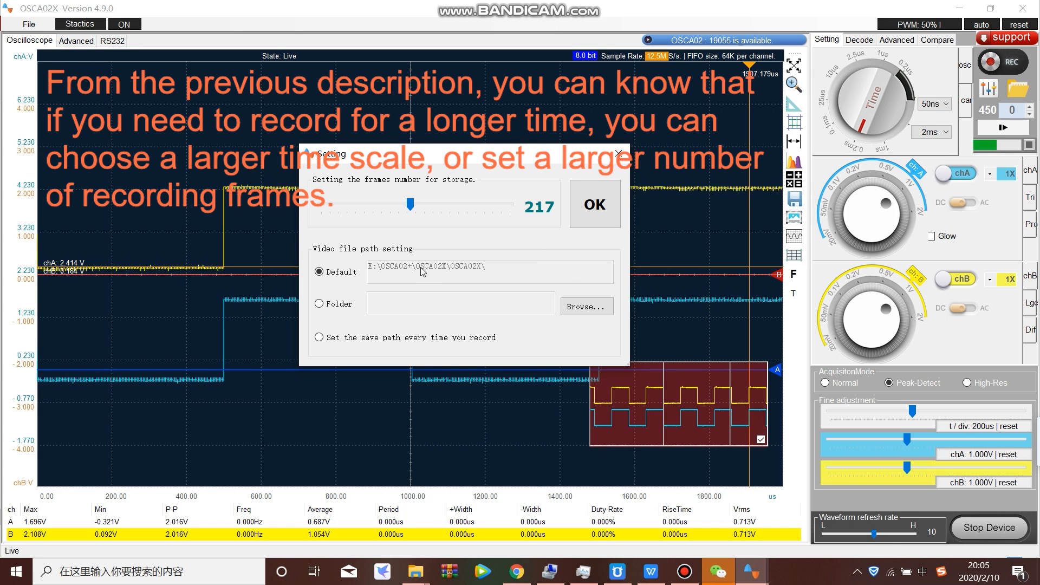
pyautogui.moveTo(412, 204); pyautogui.dragTo(321, 204)
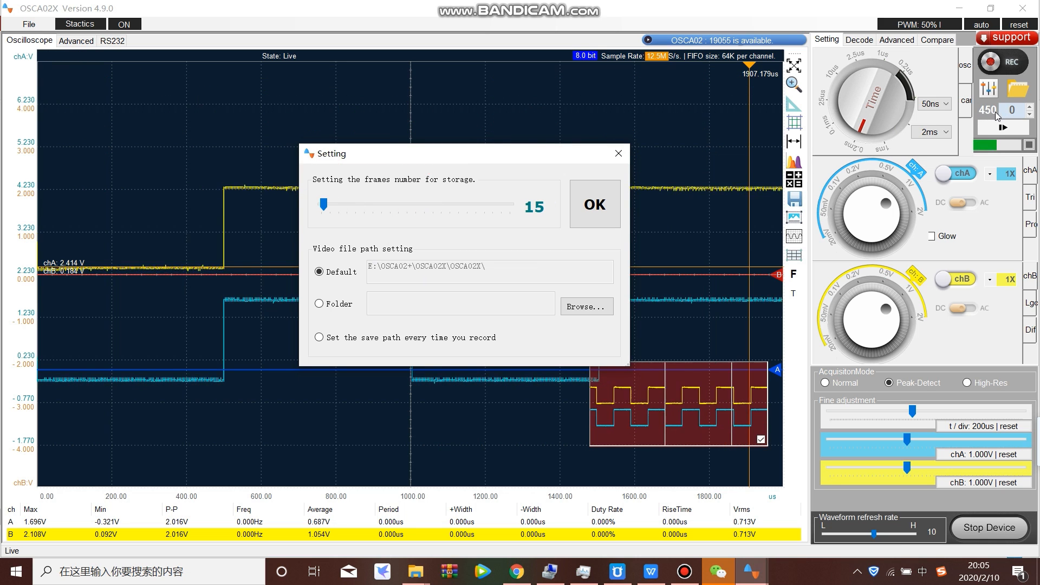
pyautogui.click(595, 204)
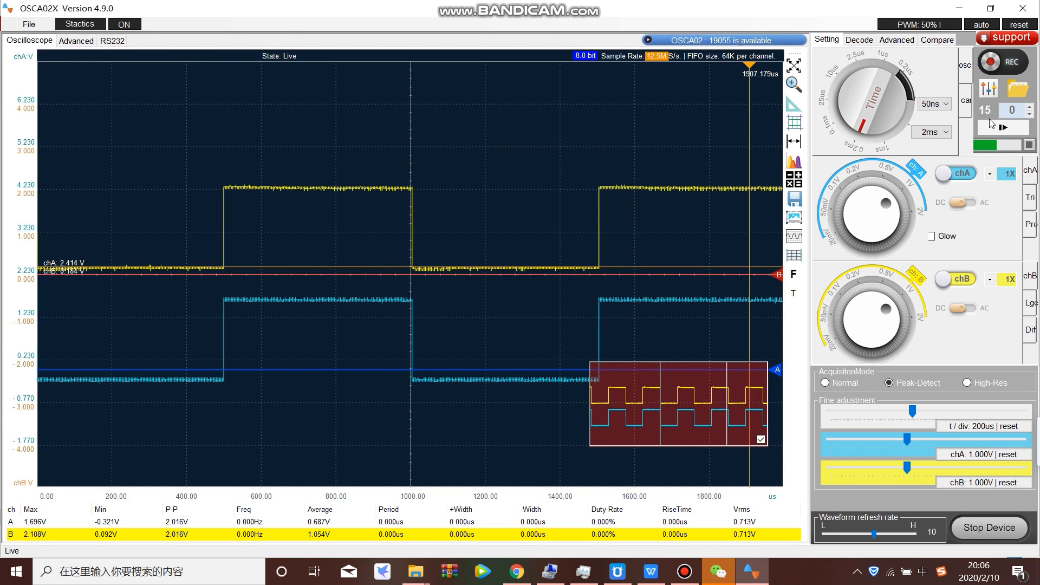
# - Set the number of frames stored per recording to 58 with the default video file path
pyautogui.click(989, 89)
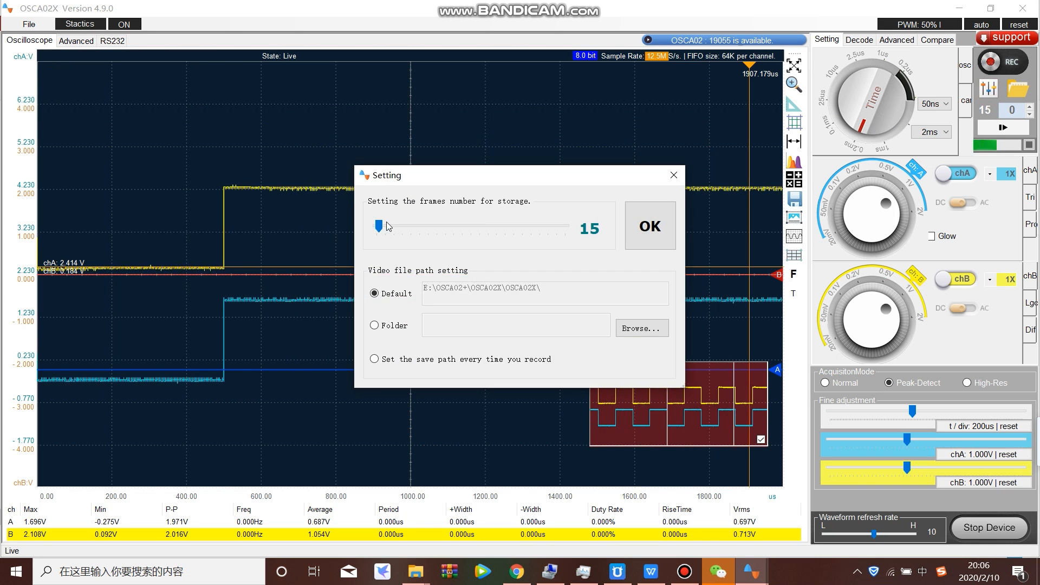
pyautogui.moveTo(378, 226)
pyautogui.mouseDown()
pyautogui.moveTo(443, 219)
pyautogui.moveTo(397, 224)
pyautogui.mouseUp()
pyautogui.click(660, 227)
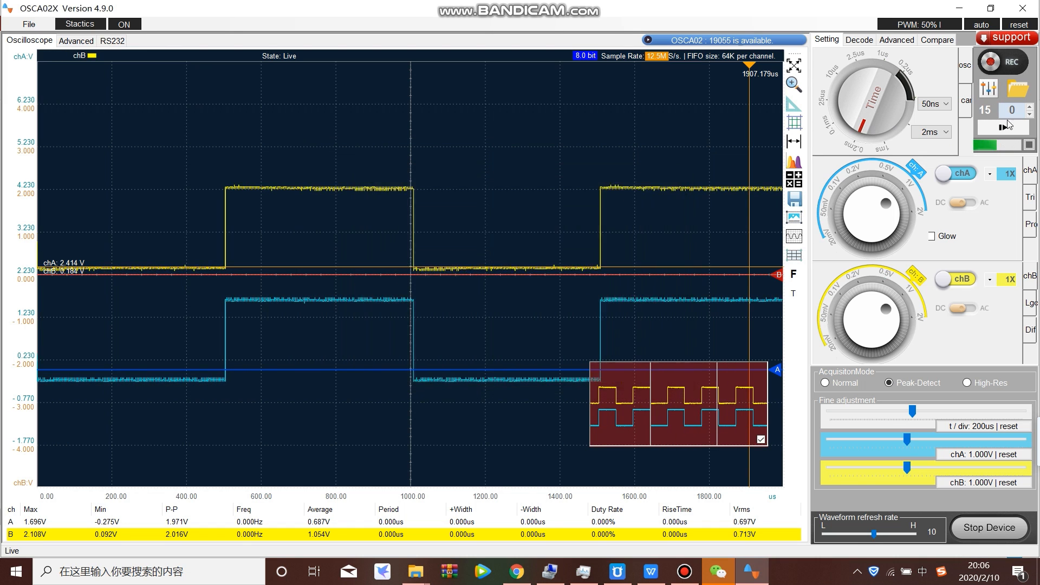
pyautogui.click(988, 96)
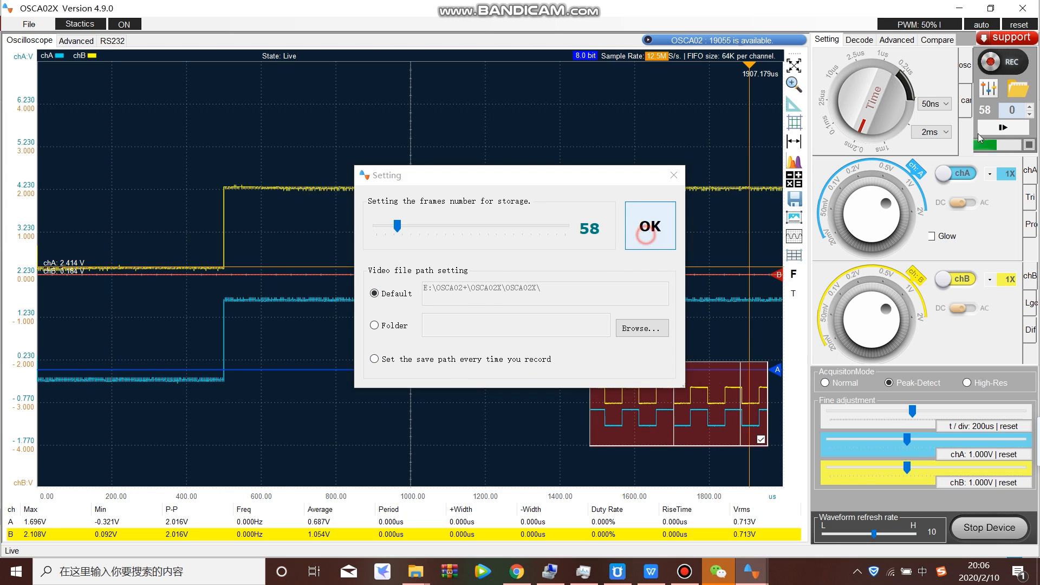
pyautogui.click(647, 239)
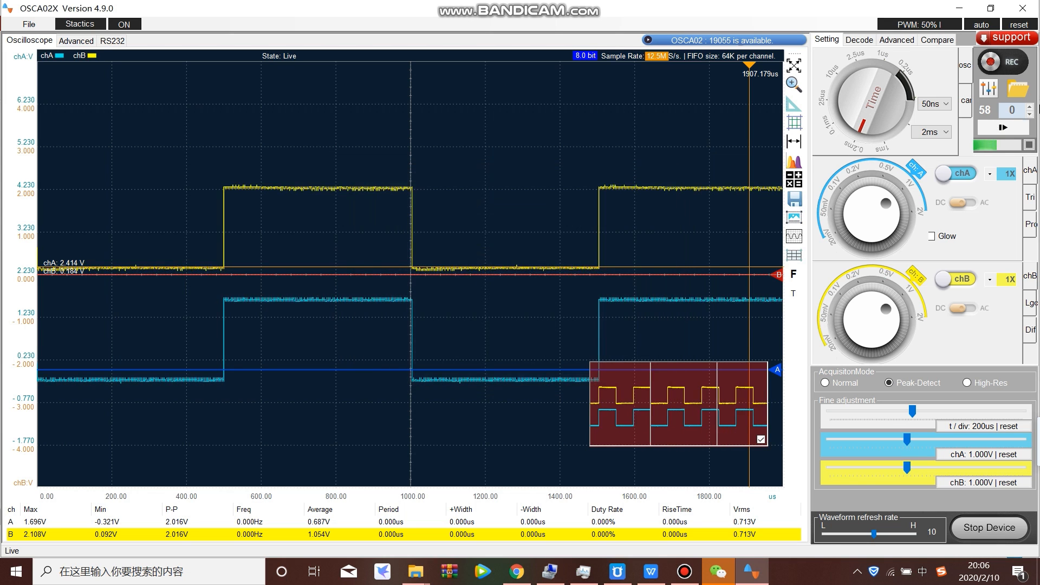
# - Record the live two-channel waveform to a data file and dismiss the saved-file notice
pyautogui.click(996, 61)
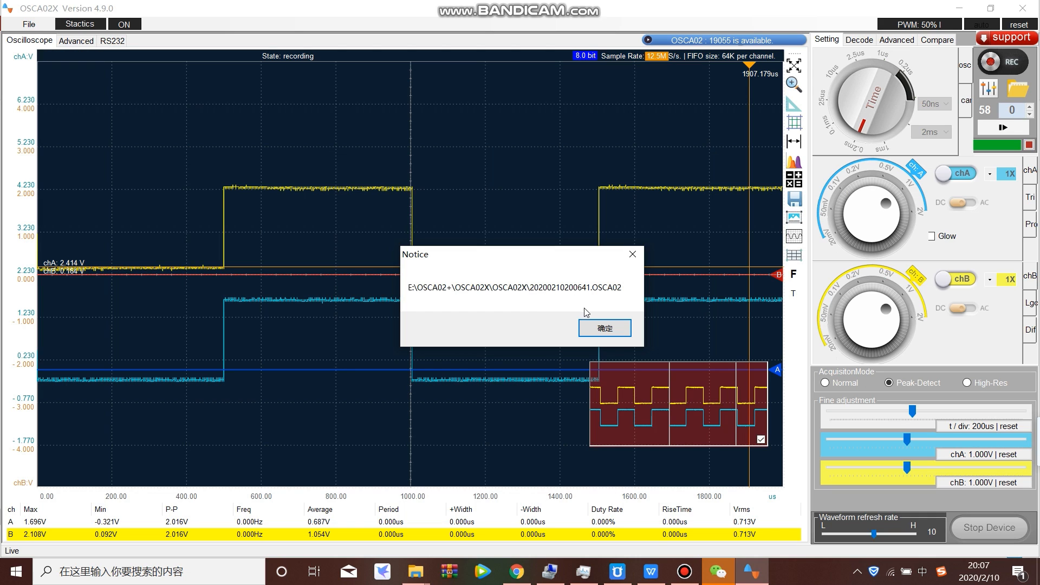
pyautogui.click(605, 329)
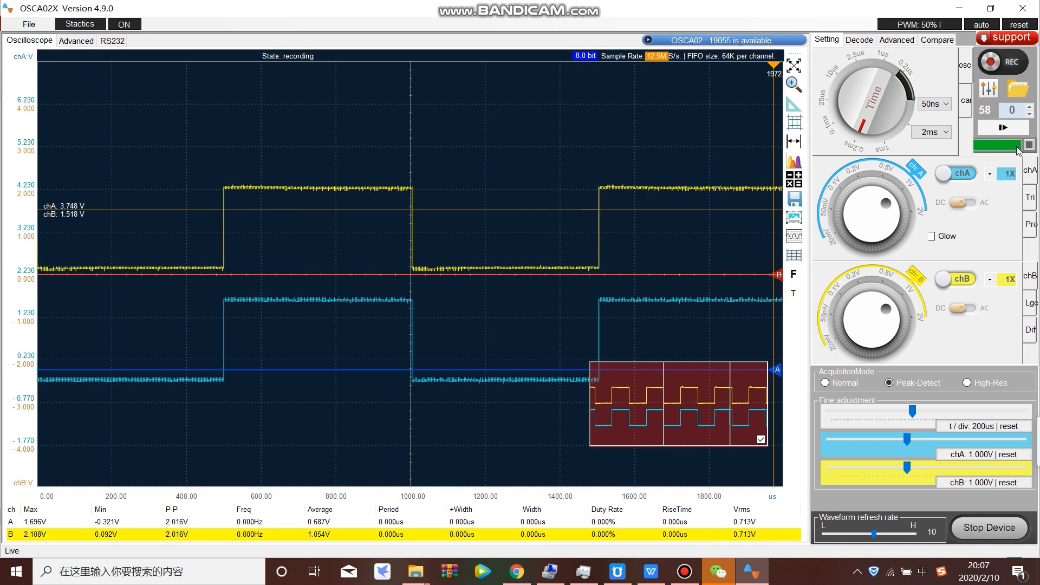
pyautogui.click(512, 214)
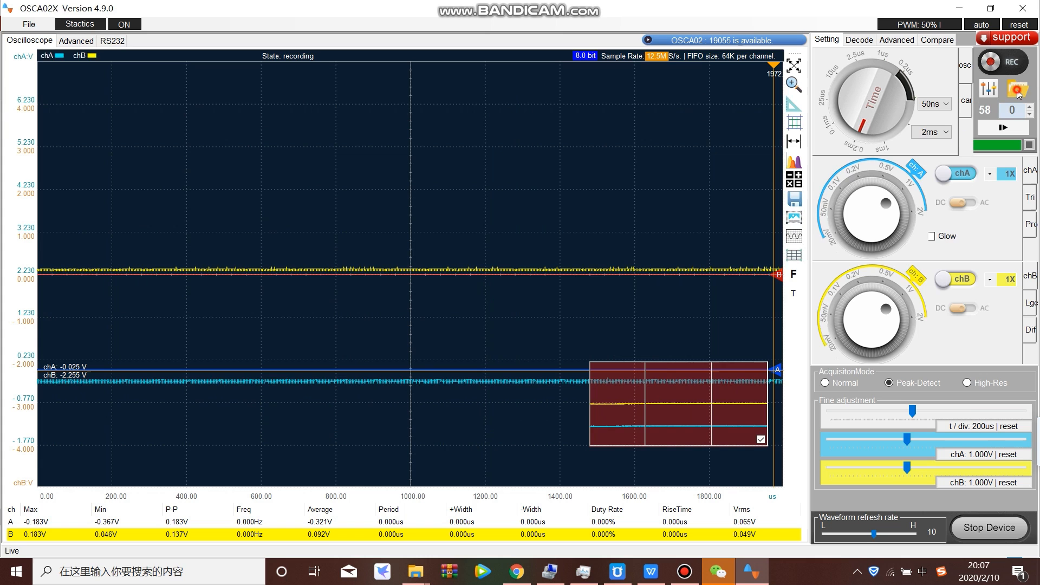
# - Open the recorded data file 20200210200641.OSCA02 for review
pyautogui.click(1017, 91)
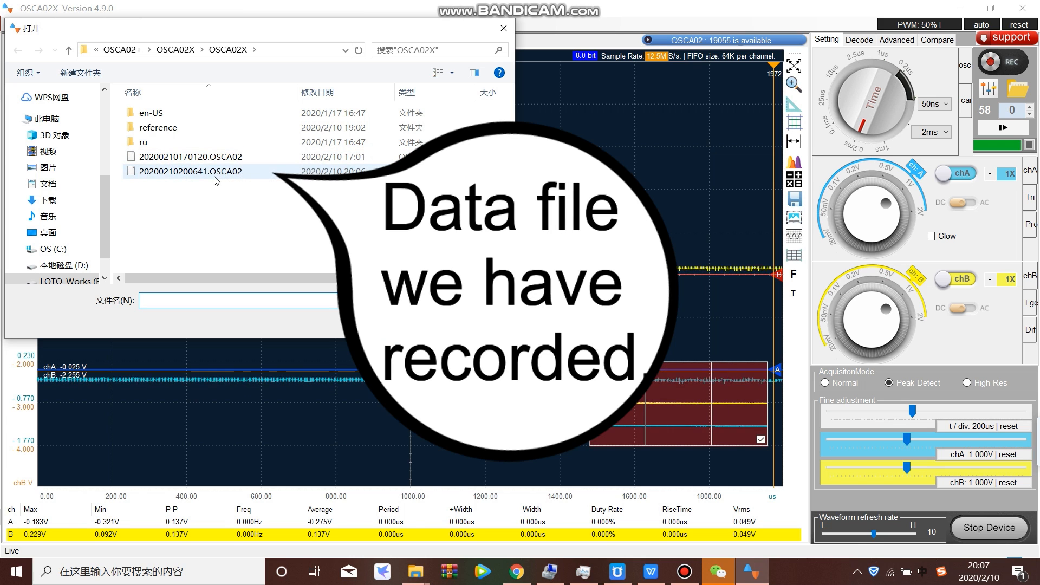
pyautogui.click(214, 179)
pyautogui.click(407, 321)
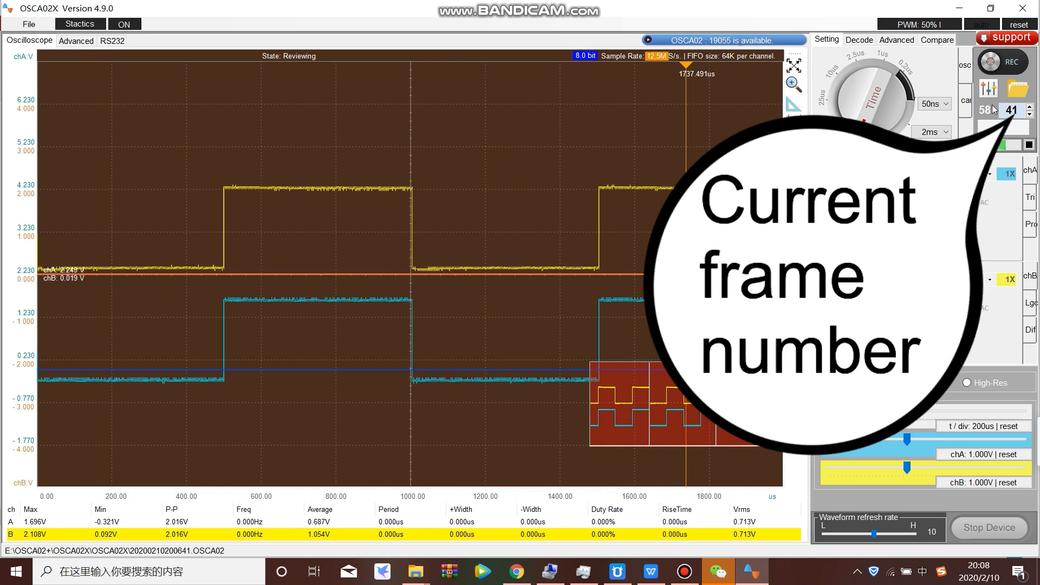
# - Pause the playback and go back frame by frame to frame 37
pyautogui.click(1000, 131)
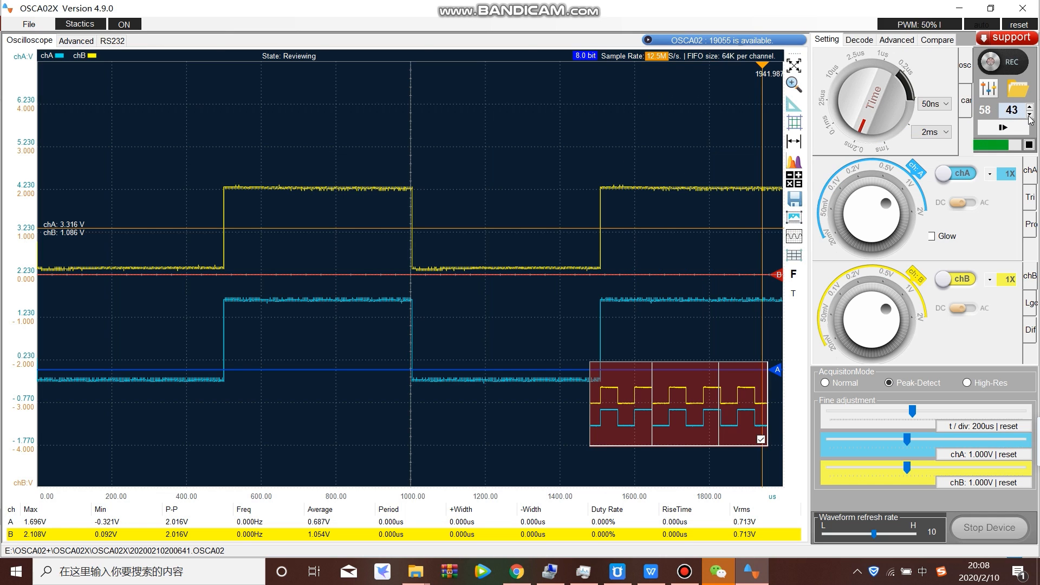
pyautogui.click(1030, 115)
pyautogui.click(1030, 115)
pyautogui.click(1029, 115)
pyautogui.click(1030, 115)
pyautogui.click(1029, 115)
pyautogui.click(1030, 115)
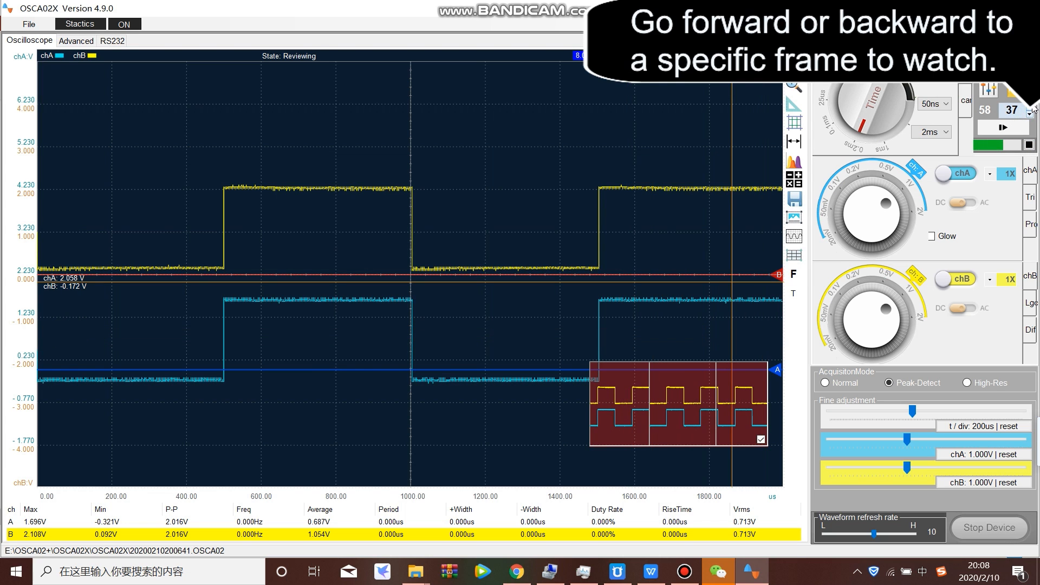
# - Move forward four frames in the paused recording and go back to frame 35
pyautogui.click(1030, 107)
pyautogui.click(1029, 106)
pyautogui.click(1029, 107)
pyautogui.click(1029, 106)
pyautogui.click(1030, 115)
pyautogui.click(1029, 114)
pyautogui.click(1030, 115)
pyautogui.click(1029, 115)
pyautogui.click(1030, 115)
pyautogui.click(1029, 114)
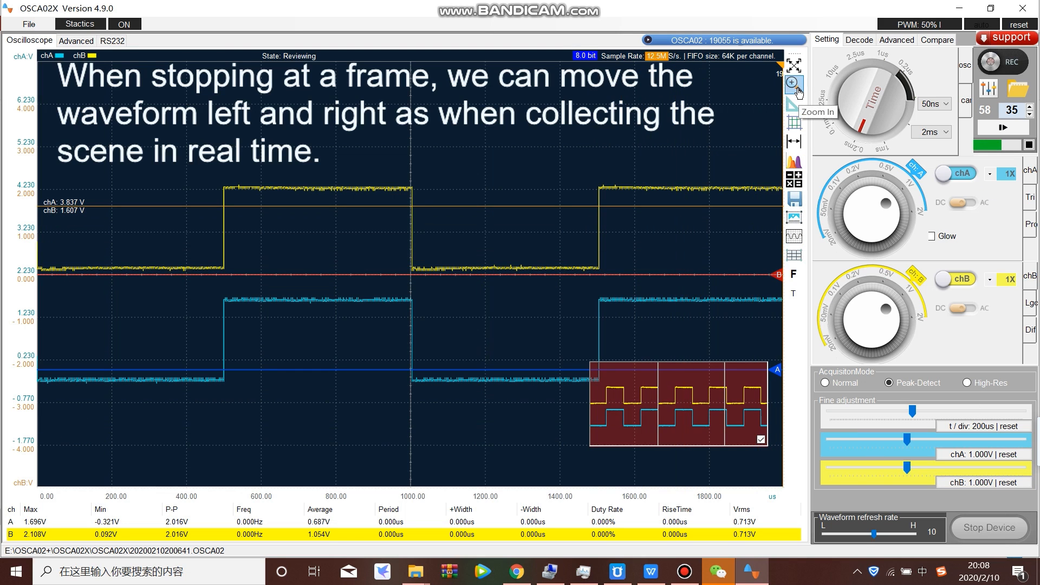
# - Shift the waveform sideways within frame 35 and magnify a rising edge of both channels
pyautogui.moveTo(558, 250); pyautogui.dragTo(695, 297)
pyautogui.moveTo(283, 343); pyautogui.dragTo(729, 254)
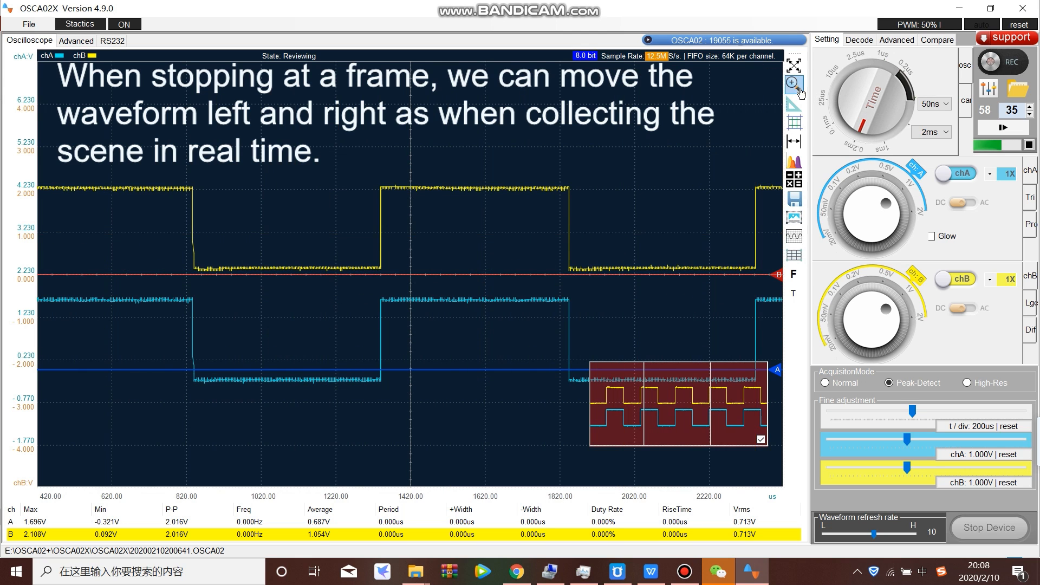
pyautogui.click(792, 143)
pyautogui.moveTo(307, 152); pyautogui.dragTo(491, 458)
pyautogui.moveTo(305, 147); pyautogui.dragTo(476, 332)
pyautogui.moveTo(129, 136); pyautogui.dragTo(260, 371)
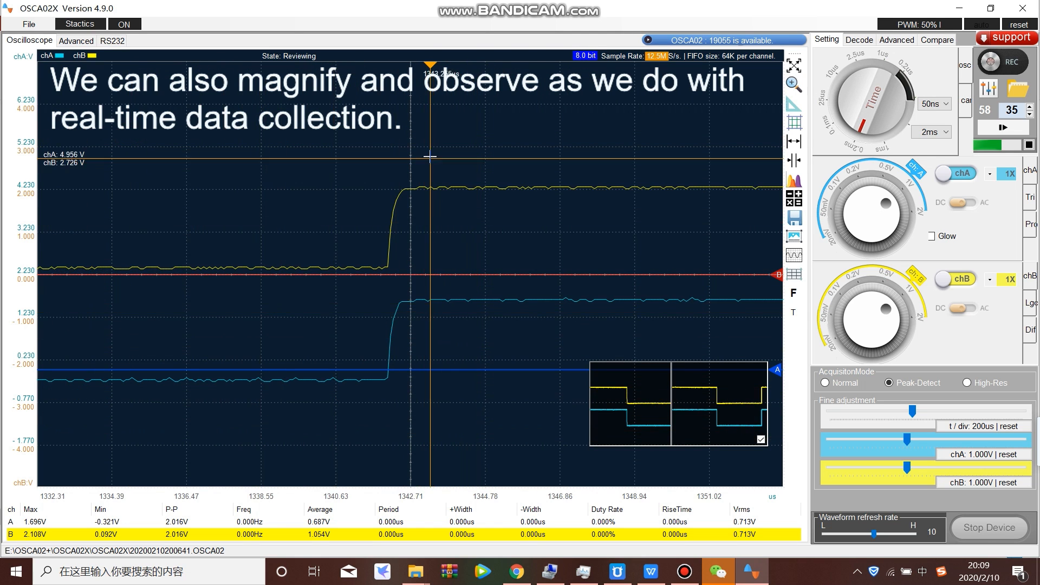
# - Restore the unmagnified waveform view and advance the review to frame 38
pyautogui.click(793, 65)
pyautogui.click(509, 306)
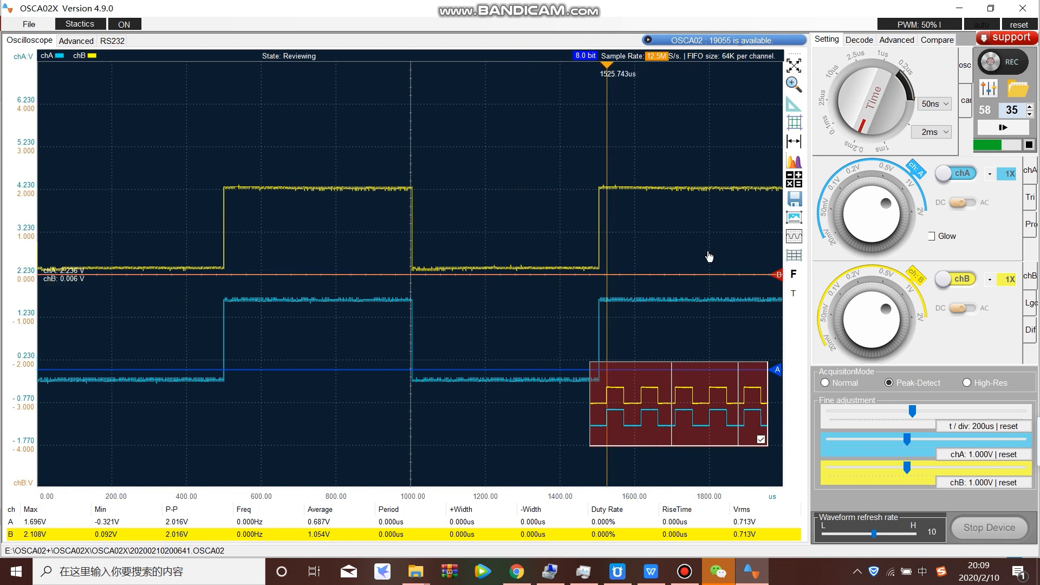
pyautogui.click(1030, 107)
pyautogui.click(1030, 108)
pyautogui.click(1030, 108)
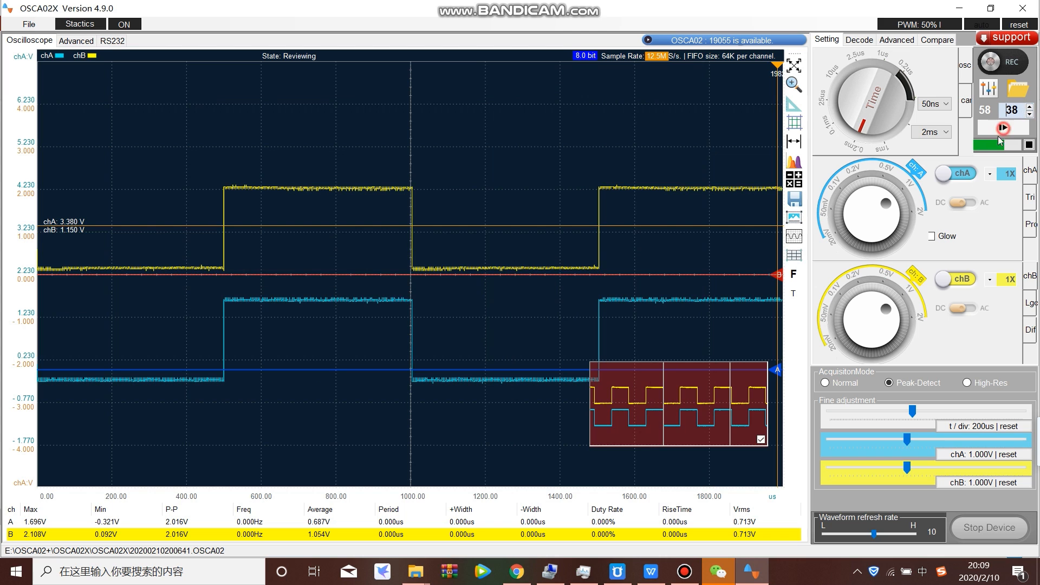
# - Resume the playback, stop the review completely and dismiss the notice
pyautogui.click(1002, 129)
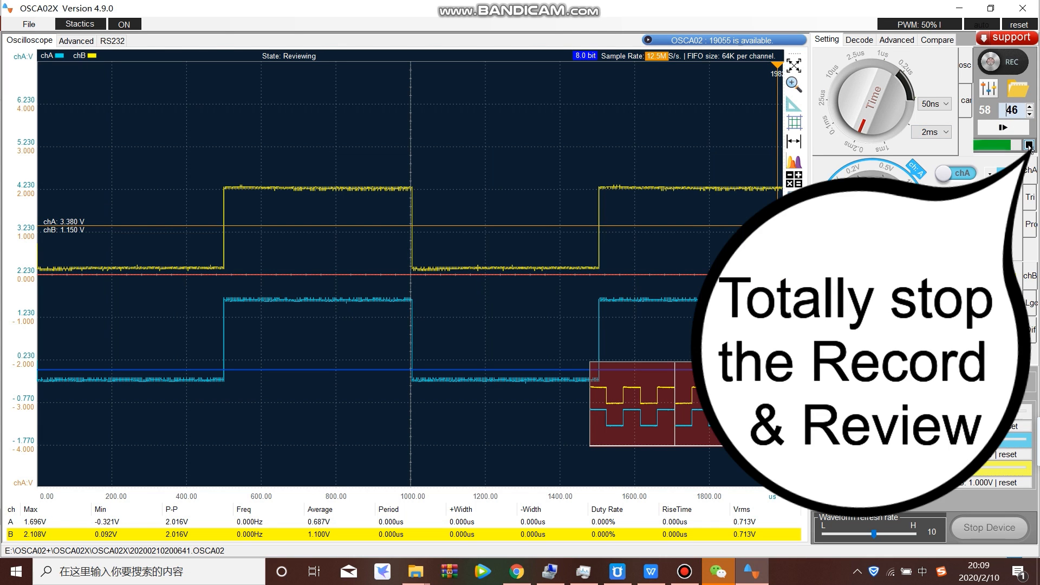
pyautogui.click(1029, 145)
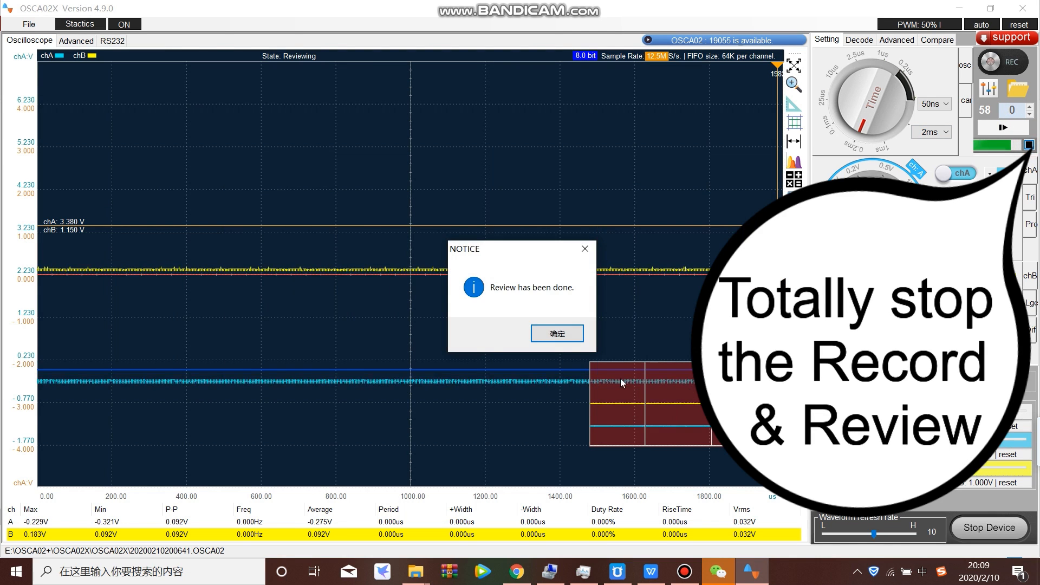
pyautogui.click(574, 335)
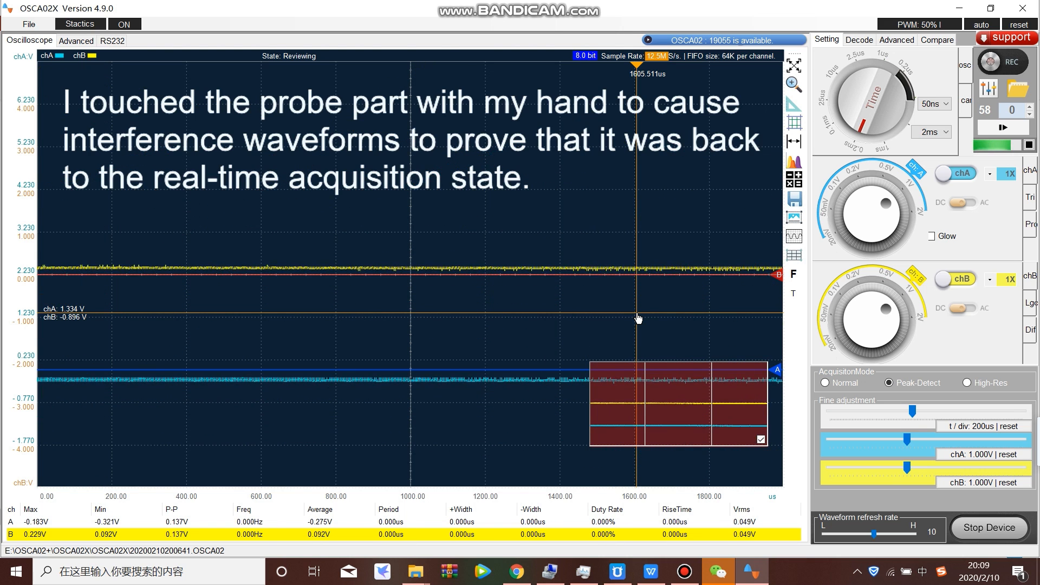
# - Open the recording 20200210170120.OSCA02 for review and raise the channel A trace on the display
pyautogui.click(1026, 93)
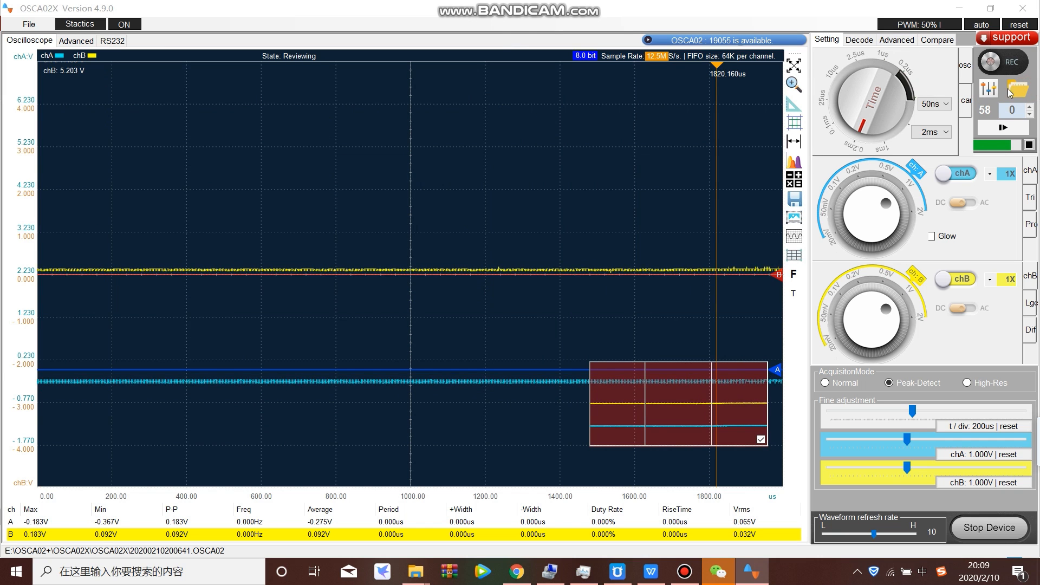
pyautogui.click(230, 160)
pyautogui.doubleClick(230, 160)
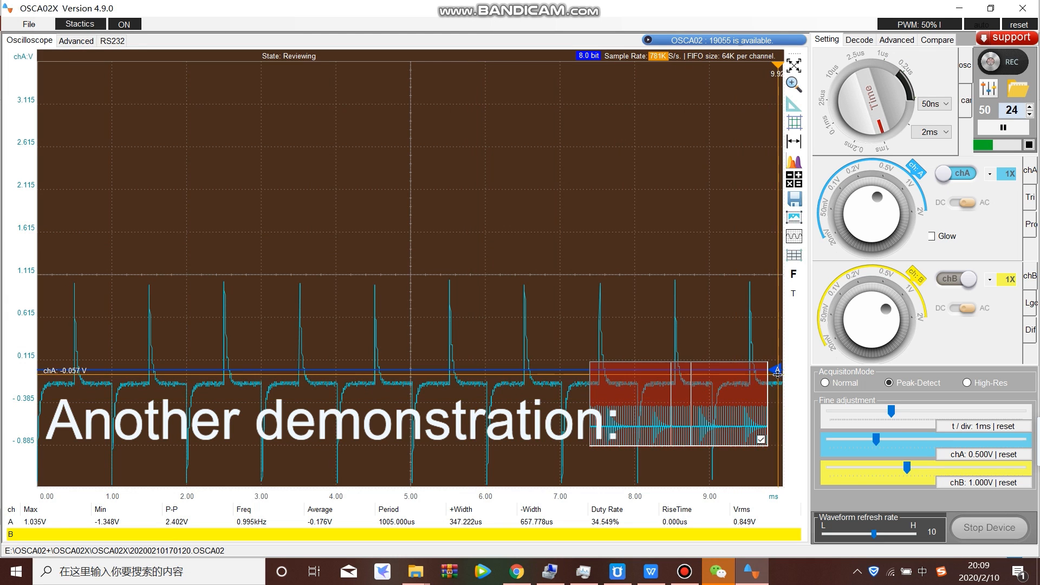
pyautogui.moveTo(766, 371); pyautogui.dragTo(766, 316)
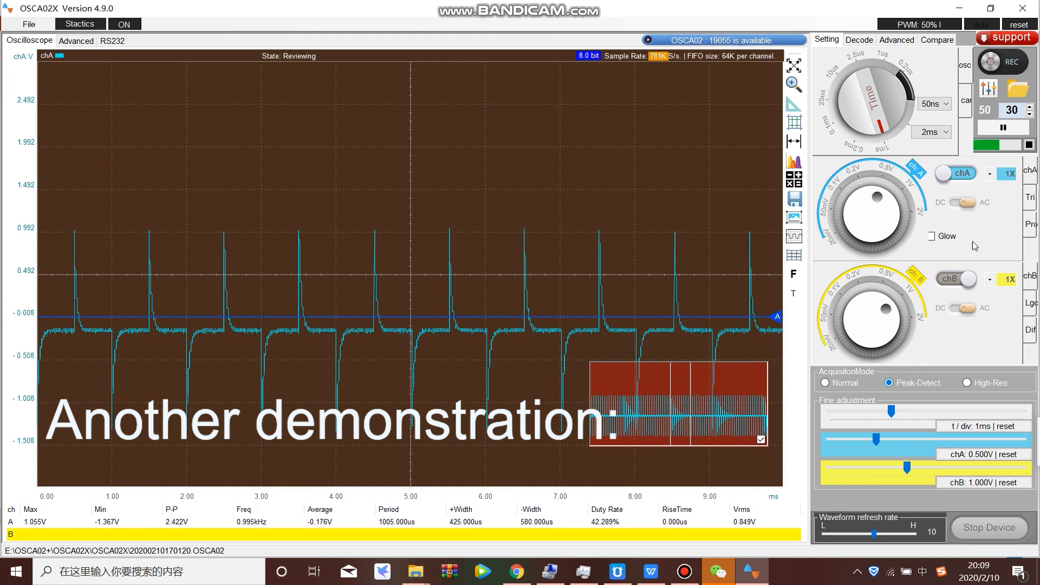
# - Pause the playback at frame 33 and magnify a single channel A pulse
pyautogui.click(1002, 128)
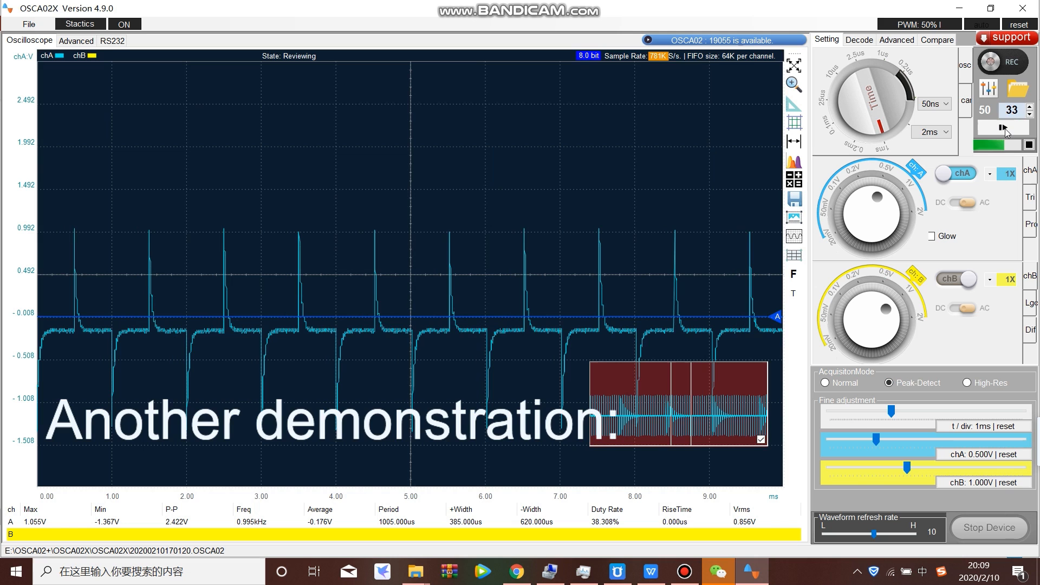
pyautogui.moveTo(552, 269); pyautogui.dragTo(681, 297)
pyautogui.moveTo(308, 392); pyautogui.dragTo(599, 400)
pyautogui.moveTo(320, 211); pyautogui.dragTo(451, 442)
pyautogui.moveTo(336, 86); pyautogui.dragTo(653, 416)
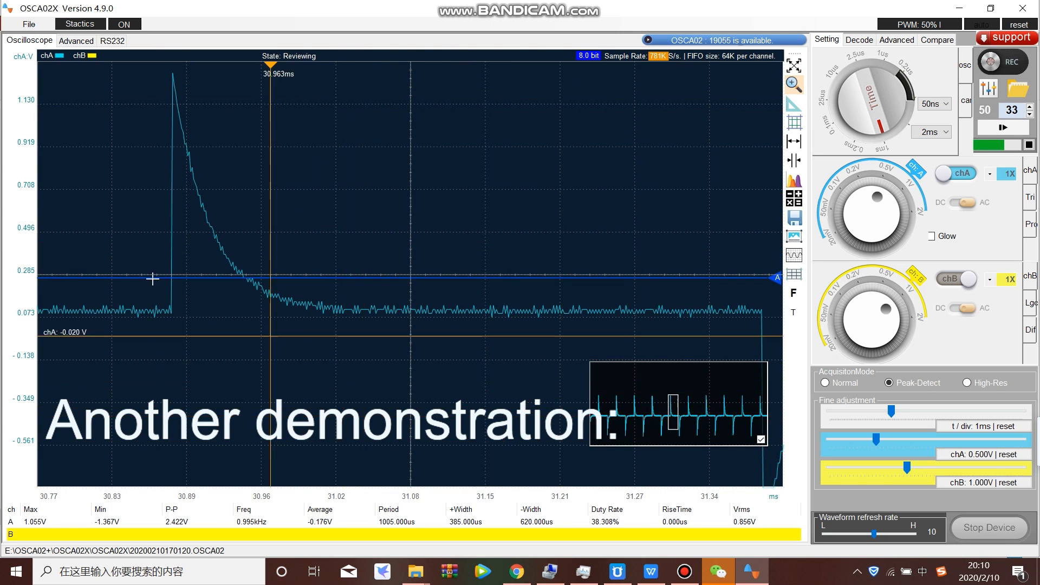
pyautogui.moveTo(138, 79)
pyautogui.mouseDown()
pyautogui.moveTo(158, 144)
pyautogui.moveTo(294, 416)
pyautogui.mouseUp()
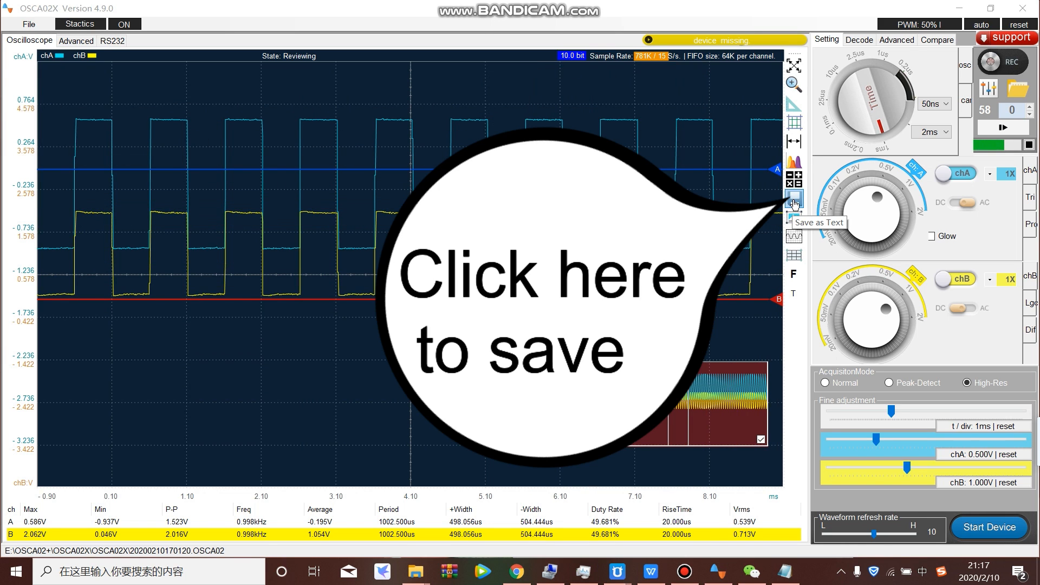
# - Save the displayed waveform data as the text file OSCA02data200210211751.txt in the OSCA02X folder
pyautogui.click(794, 201)
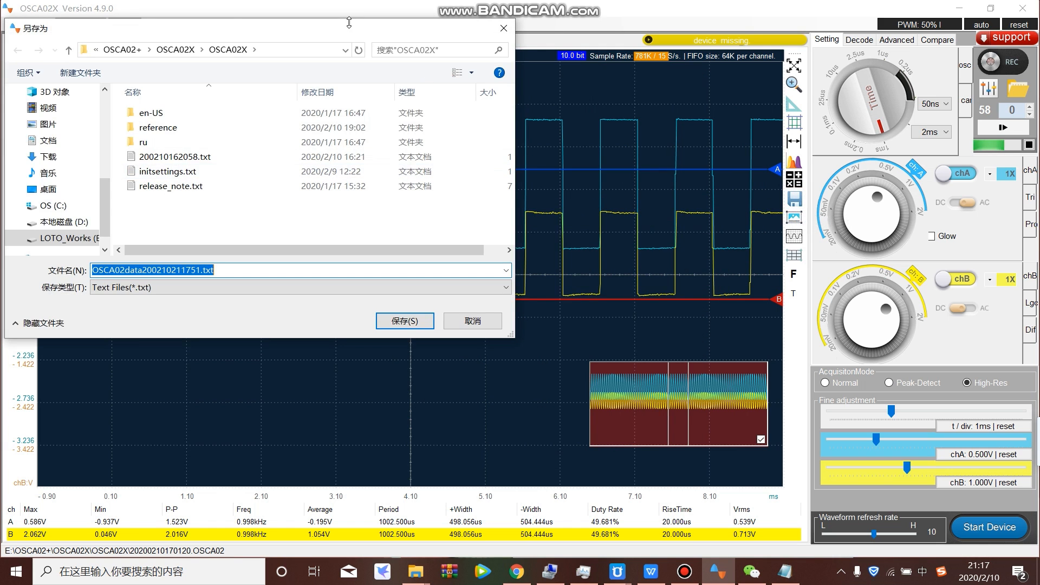
pyautogui.moveTo(349, 22); pyautogui.dragTo(373, 113)
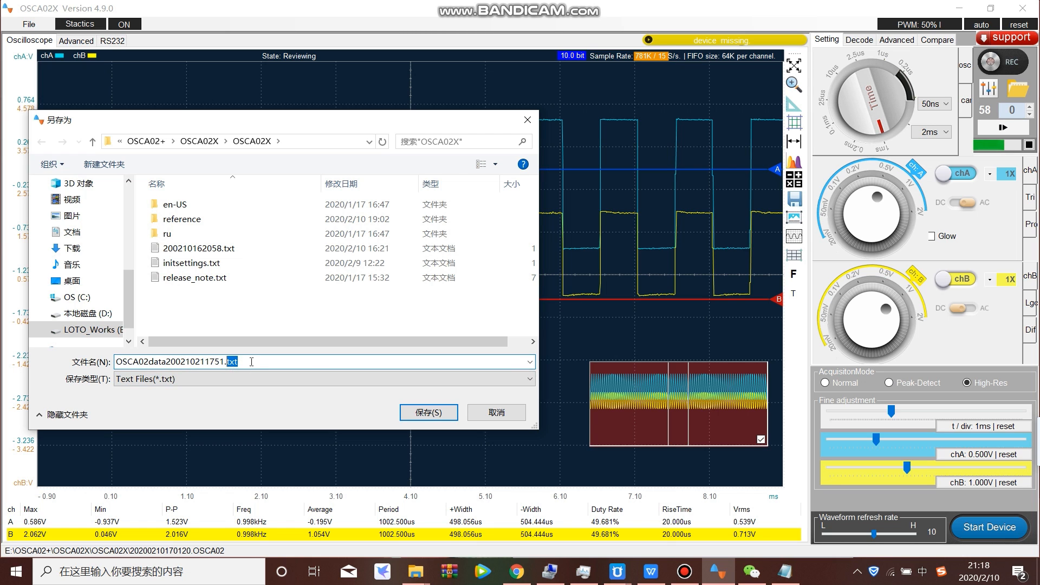
pyautogui.click(443, 415)
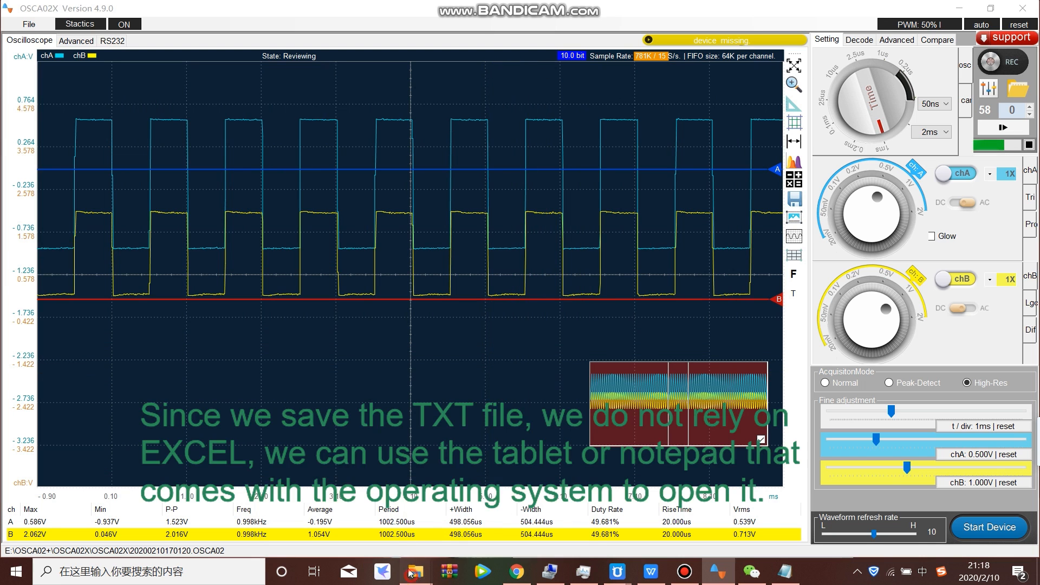
# - Open OSCA02data200210211751.txt from the OSCA02X folder in Notepad and enlarge its window to full screen
pyautogui.moveTo(414, 571)
pyautogui.click(312, 514)
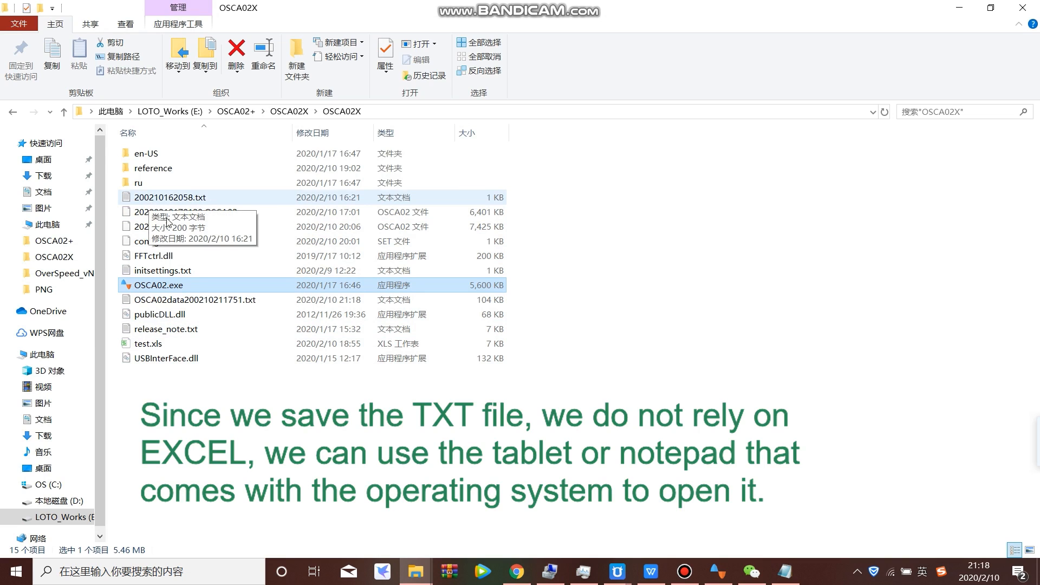
pyautogui.click(223, 301)
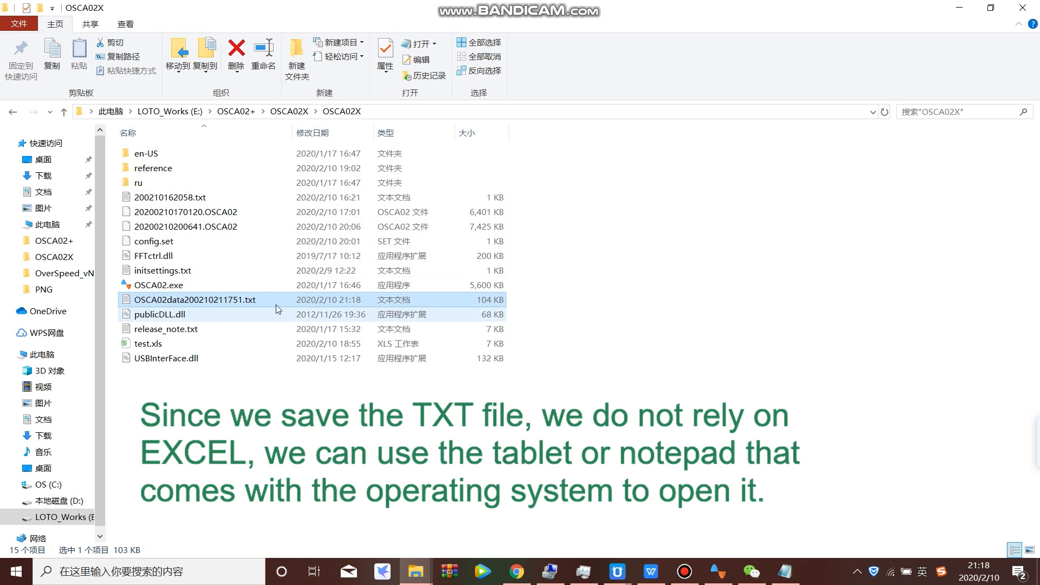
pyautogui.doubleClick(236, 299)
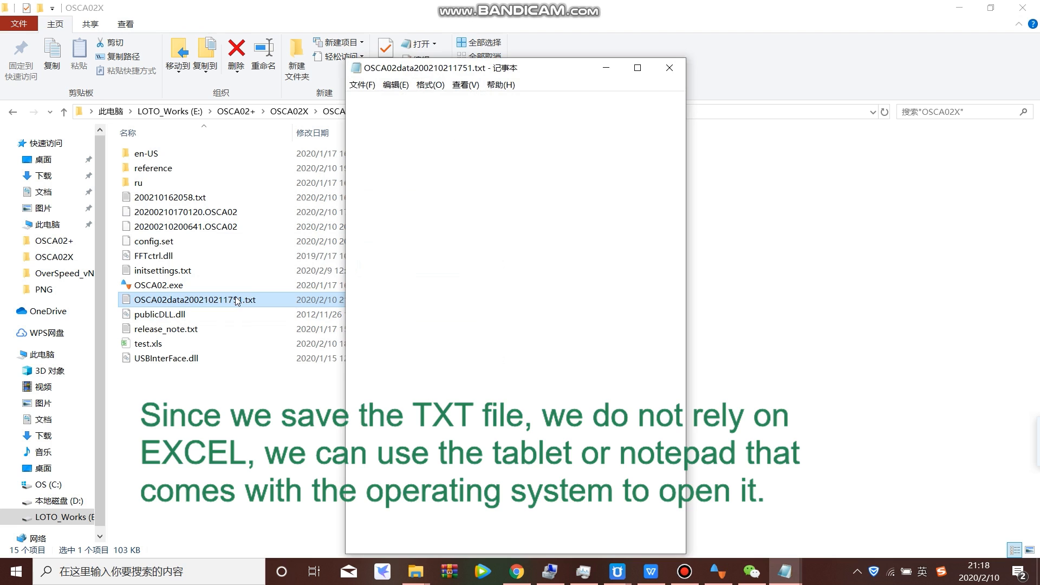
pyautogui.click(638, 68)
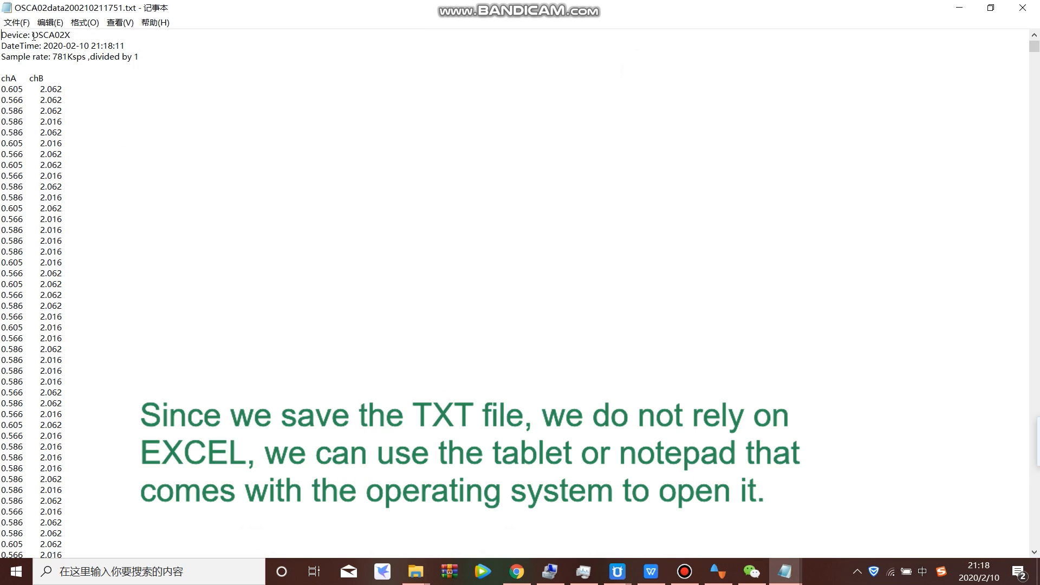
# - Examine the device, date and sample rate header and the chA and chB voltage columns in the text file
pyautogui.moveTo(39, 52); pyautogui.dragTo(1, 34)
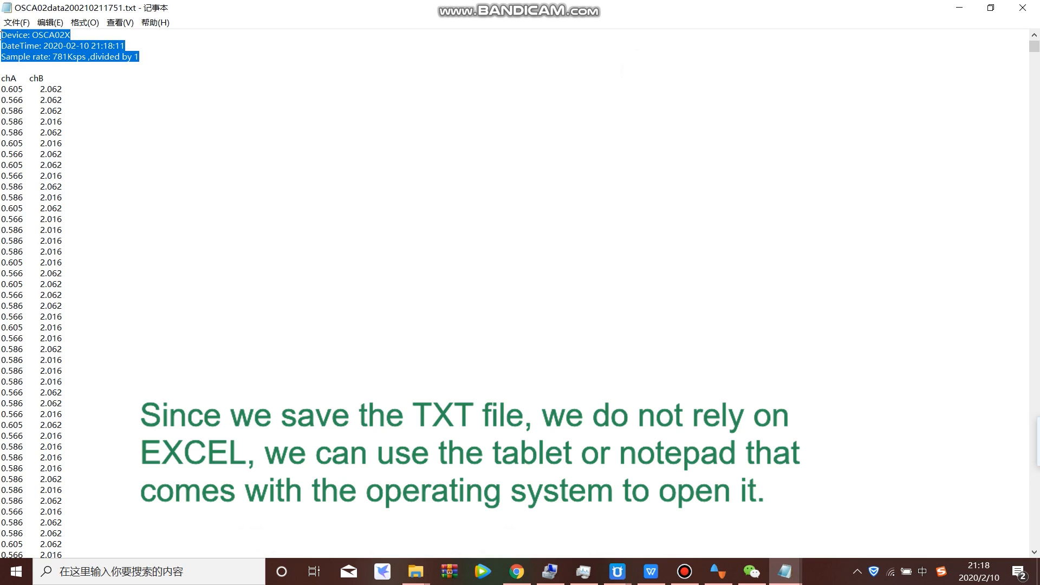
pyautogui.click(119, 114)
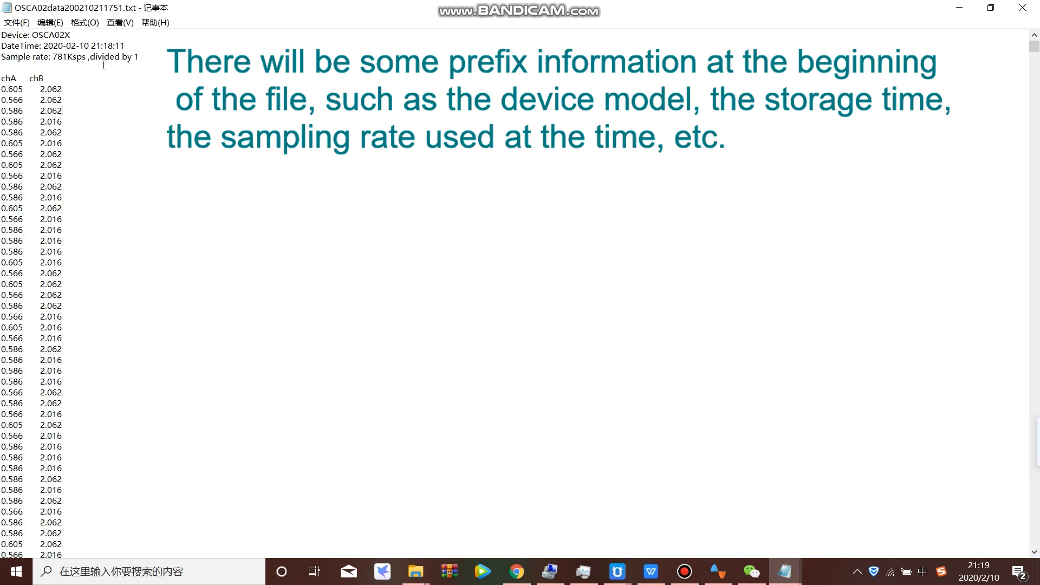
pyautogui.moveTo(147, 57); pyautogui.dragTo(90, 56)
pyautogui.click(148, 67)
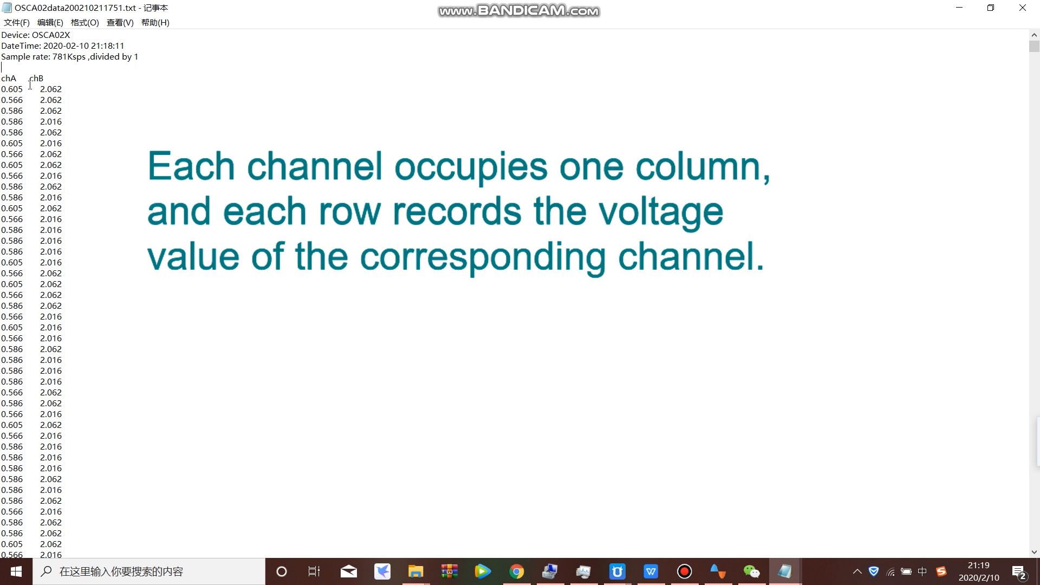
pyautogui.scroll(-10, 35, 293)
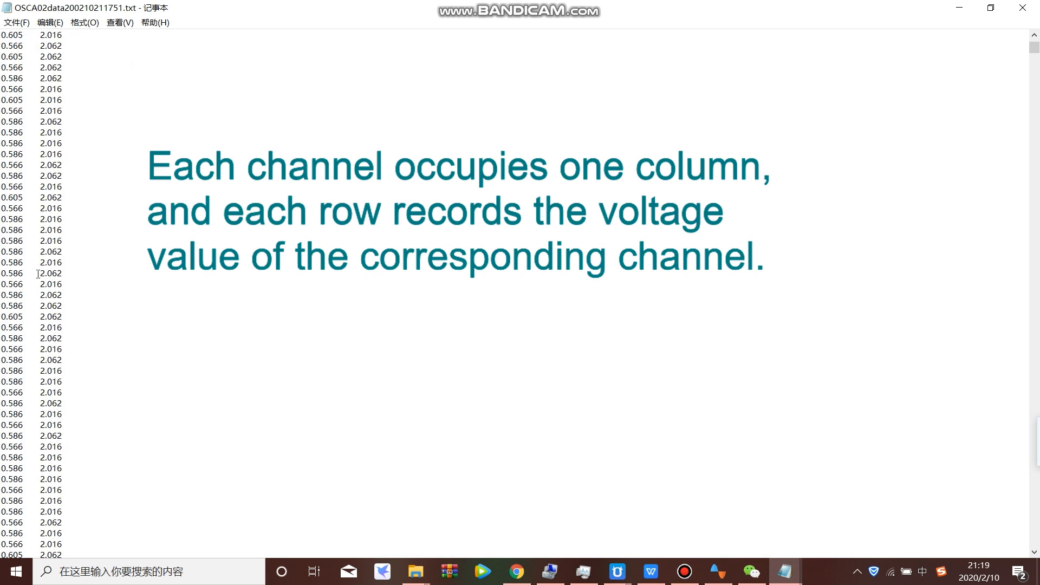
pyautogui.moveTo(1036, 54); pyautogui.dragTo(1027, 34)
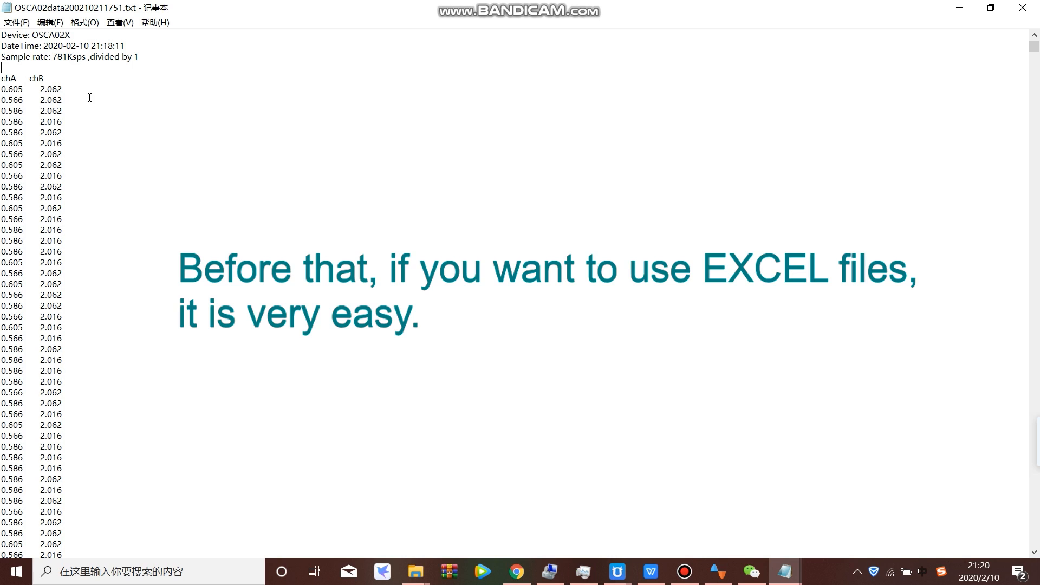
# - Copy the entire contents of the waveform text file and minimize Notepad
pyautogui.rightClick(54, 88)
pyautogui.click(96, 167)
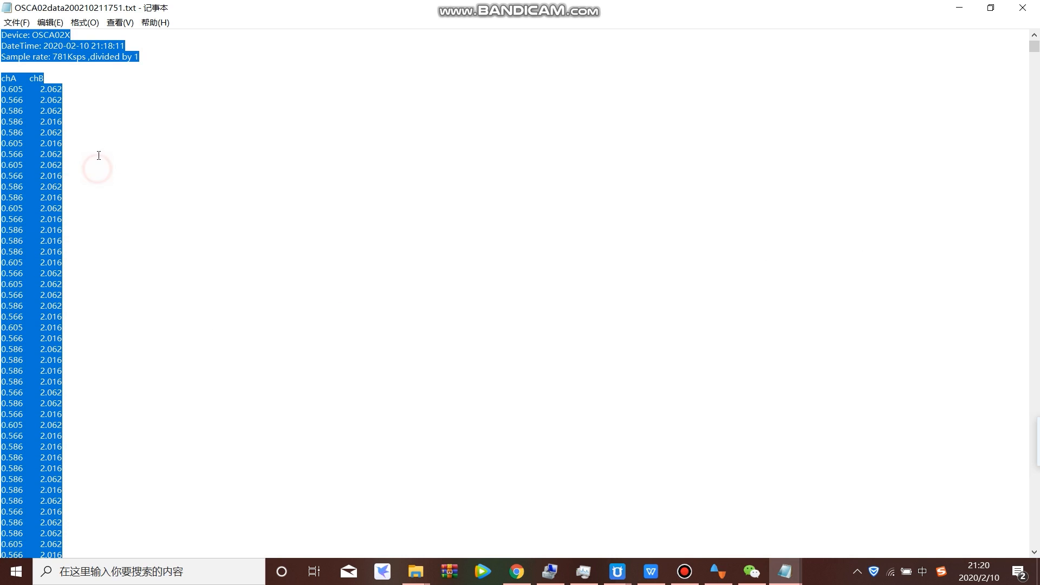
pyautogui.rightClick(44, 41)
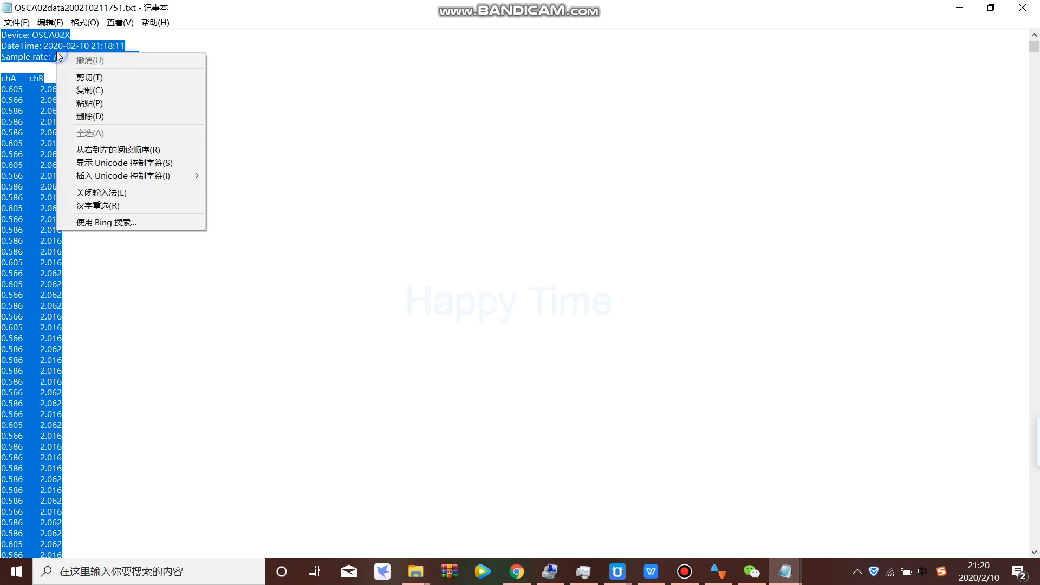
pyautogui.click(100, 86)
pyautogui.click(958, 8)
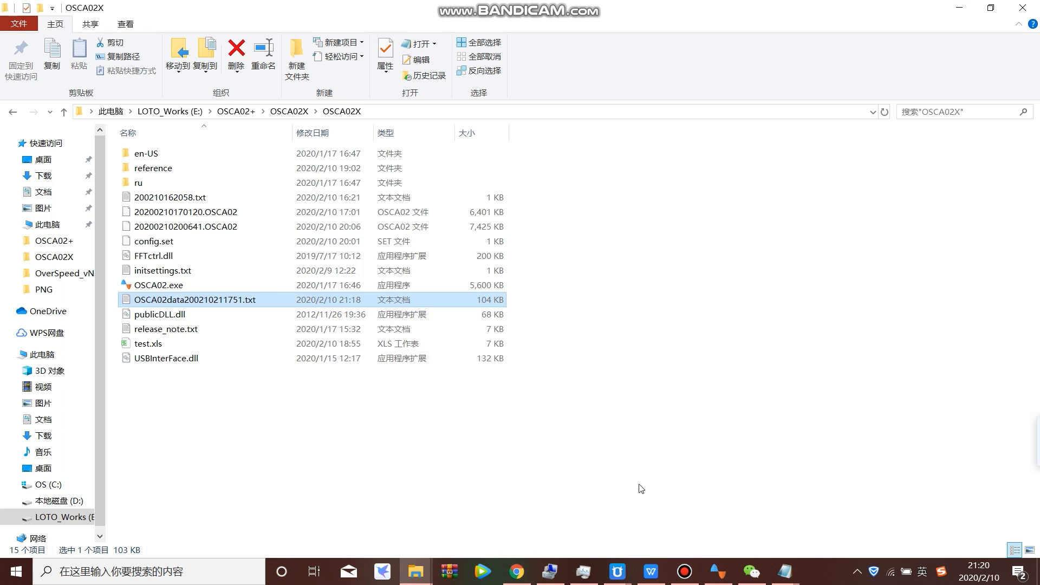
# - Switch to the test.xls spreadsheet and paste the copied waveform data into Sheet1 starting at cell A1
pyautogui.moveTo(651, 572)
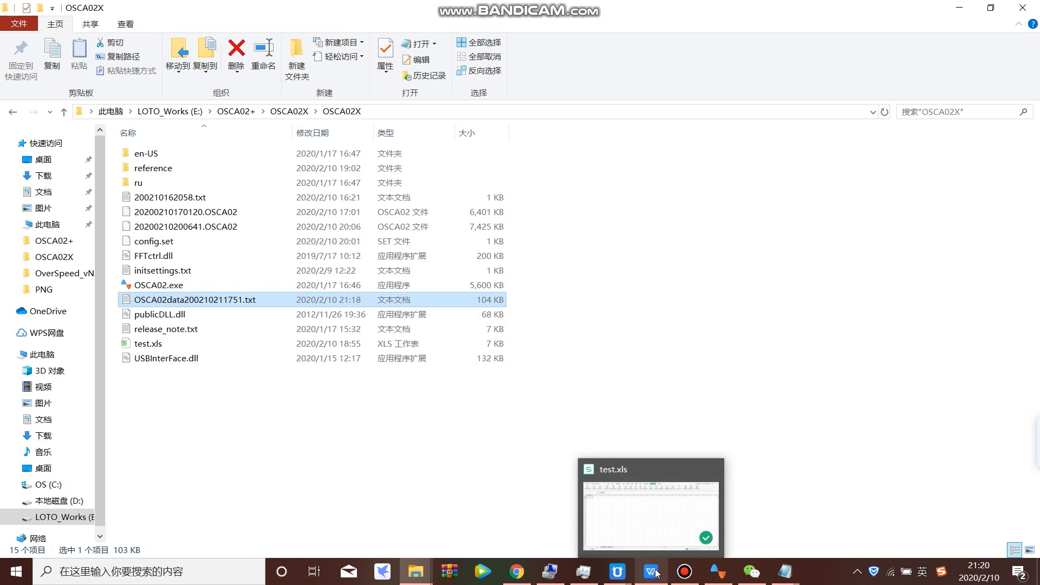
pyautogui.click(659, 539)
pyautogui.moveTo(66, 151); pyautogui.dragTo(115, 285)
pyautogui.hotkey('ctrl', 'v')
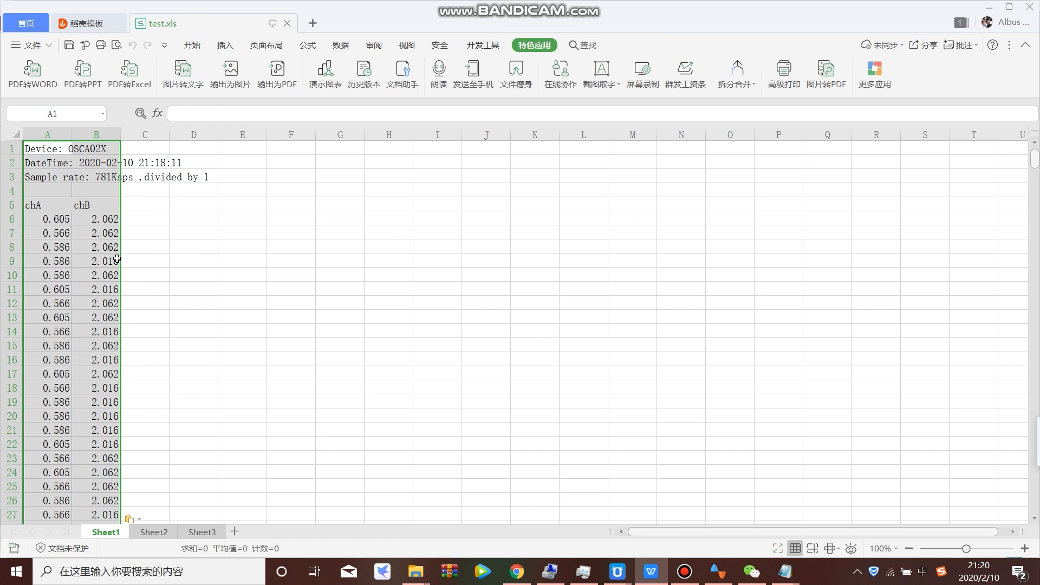
# - Review the pasted waveform data from the first rows to the last row and return to the header
pyautogui.click(219, 278)
pyautogui.scroll(-7, 184, 265)
pyautogui.scroll(-20, 179, 272)
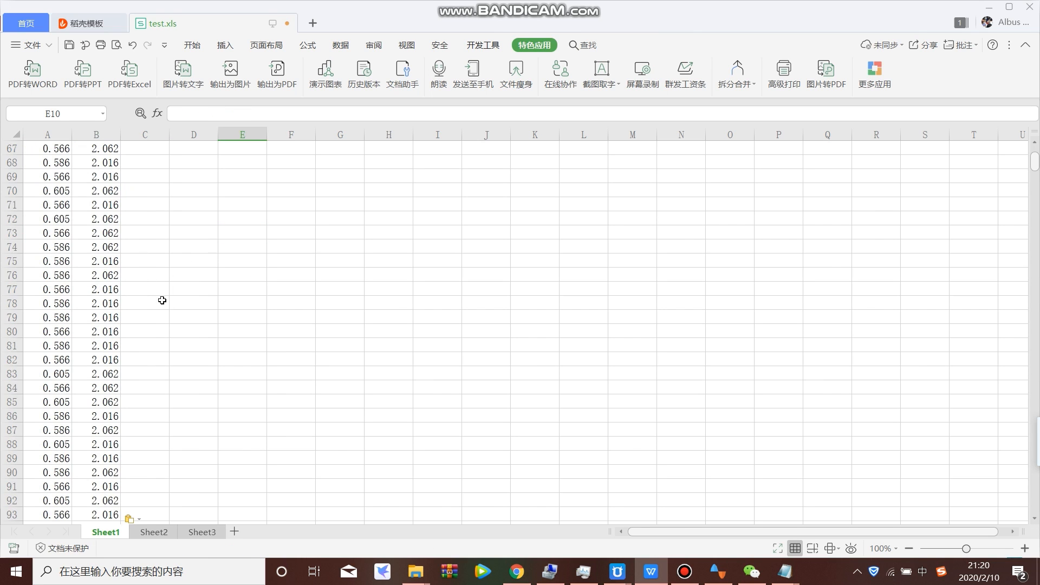
pyautogui.moveTo(1036, 166); pyautogui.dragTo(1026, 516)
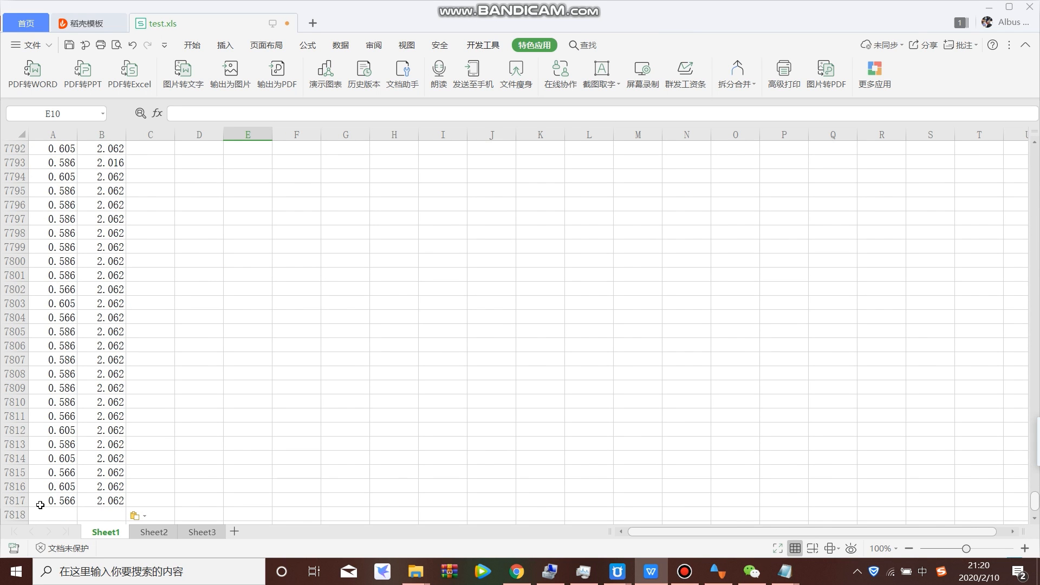
pyautogui.click(80, 503)
pyautogui.scroll(-6, 121, 494)
pyautogui.scroll(3, 117, 494)
pyautogui.scroll(3, 134, 399)
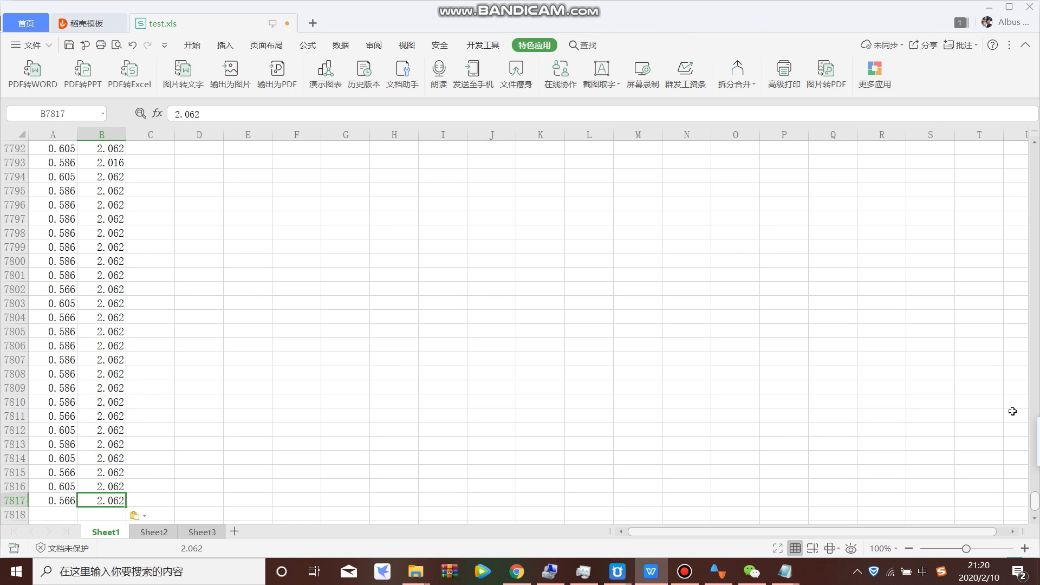
pyautogui.moveTo(1034, 508); pyautogui.dragTo(309, 345)
pyautogui.moveTo(1033, 349); pyautogui.dragTo(1035, 155)
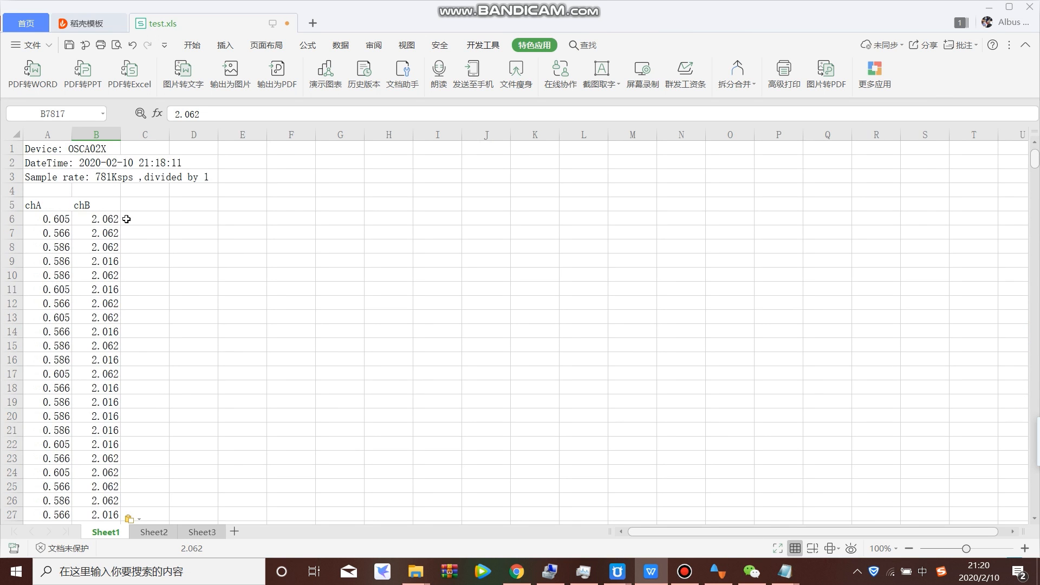
# - Highlight the chA column from A4 to A25 and inspect the data through to its end
pyautogui.moveTo(44, 191); pyautogui.dragTo(44, 486)
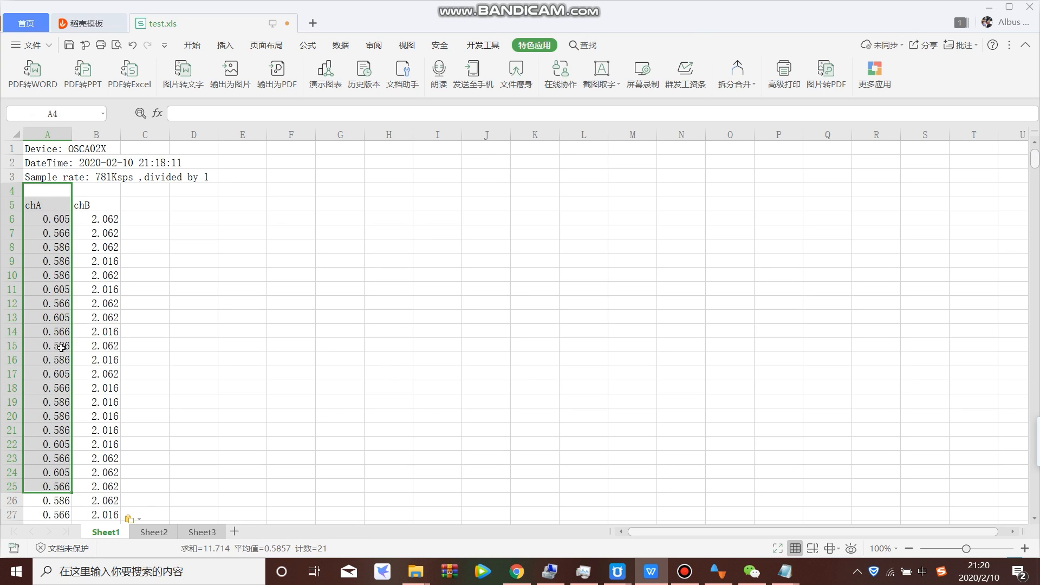
pyautogui.scroll(-20, 61, 347)
pyautogui.scroll(-20, 65, 385)
pyautogui.moveTo(1035, 172); pyautogui.dragTo(1036, 529)
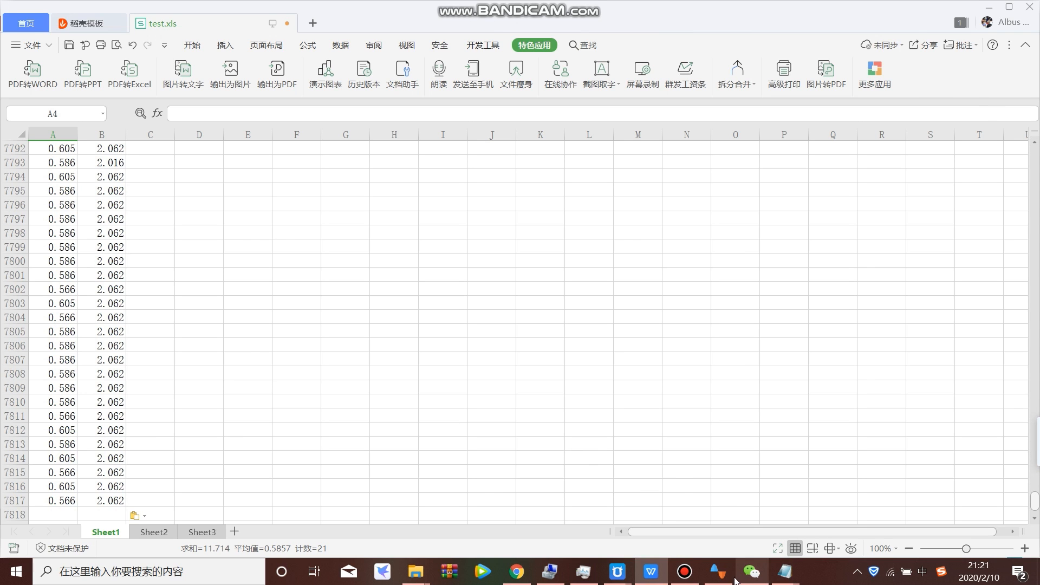
# - Switch to the OSCA02X oscilloscope, raise the channel A trace and save the screen as OSCA02img200210212127.jpg in the parent OSCA02X folder
pyautogui.click(719, 572)
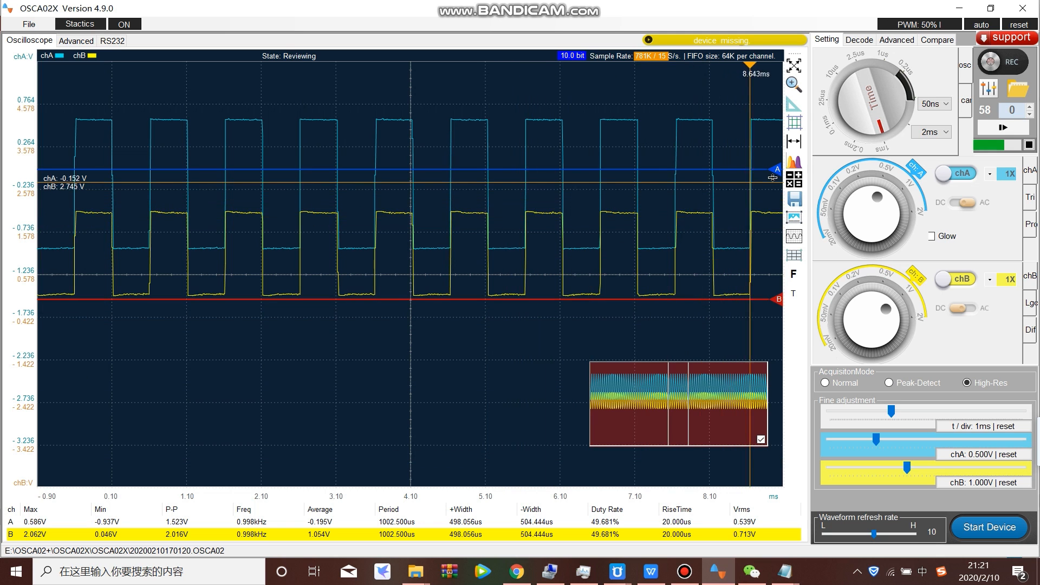
pyautogui.moveTo(775, 170)
pyautogui.mouseDown()
pyautogui.moveTo(767, 283)
pyautogui.moveTo(770, 143)
pyautogui.mouseUp()
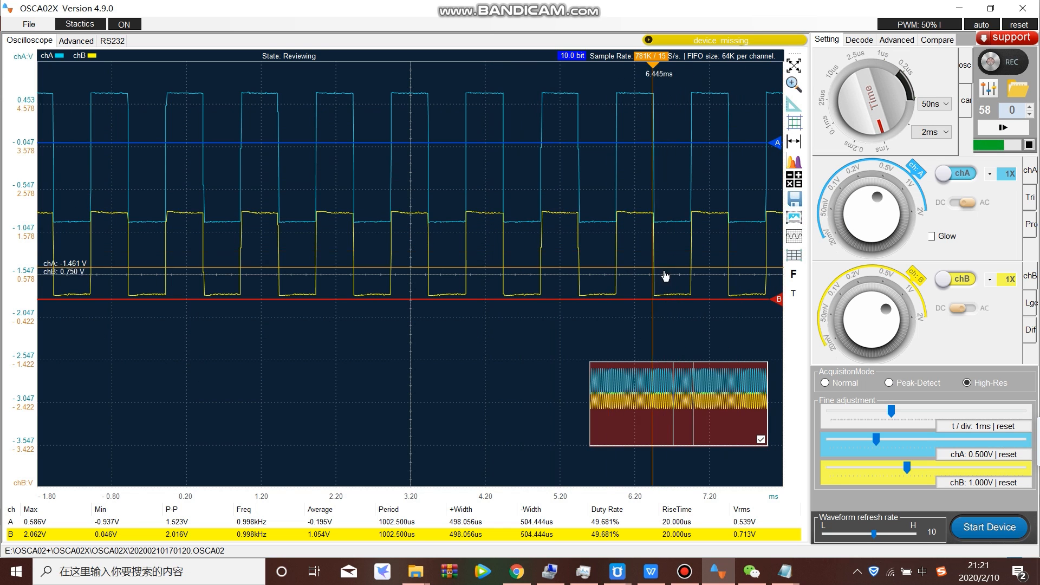
pyautogui.click(795, 219)
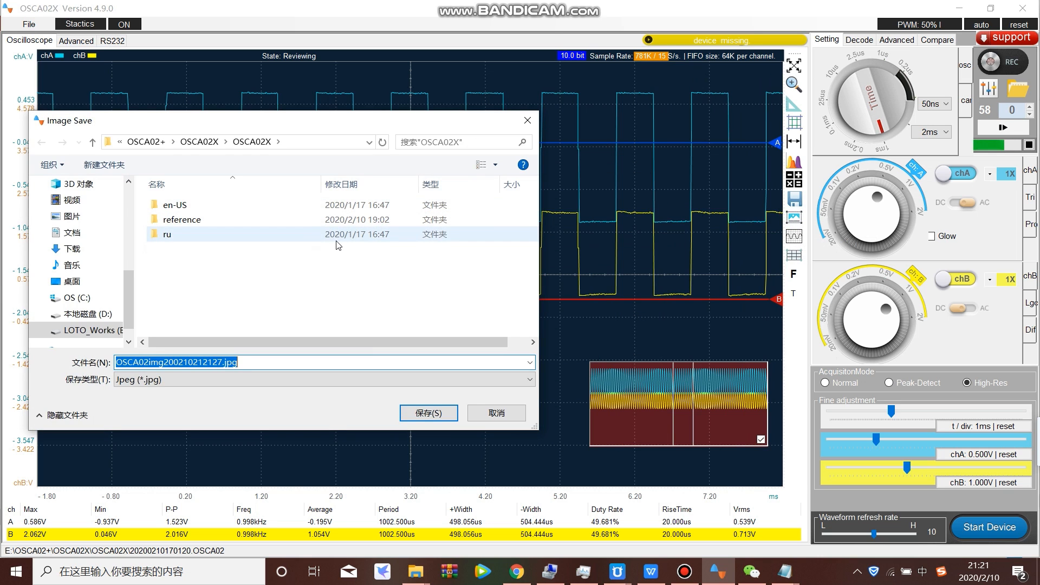
pyautogui.click(200, 142)
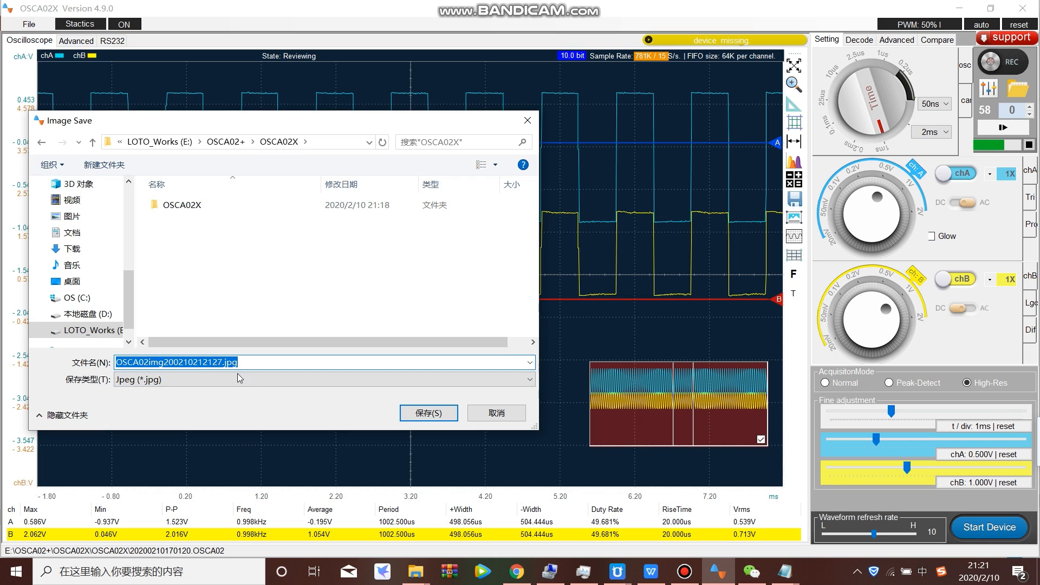
pyautogui.click(440, 418)
# - Open OSCA02img200210212127.jpg from the parent OSCA02X folder and enlarge the image viewer to inspect the saved screen
pyautogui.moveTo(428, 573)
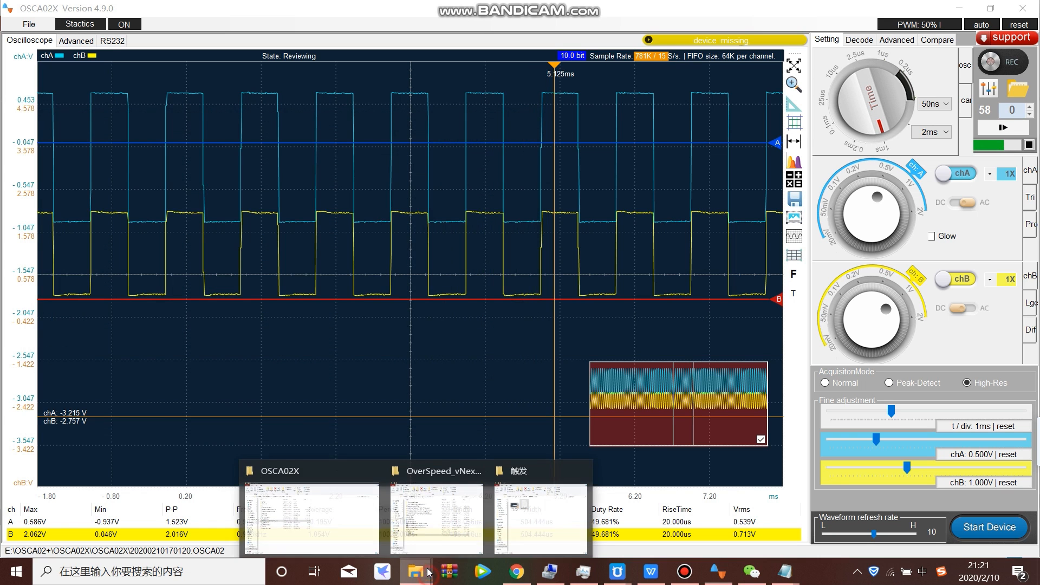
pyautogui.click(313, 515)
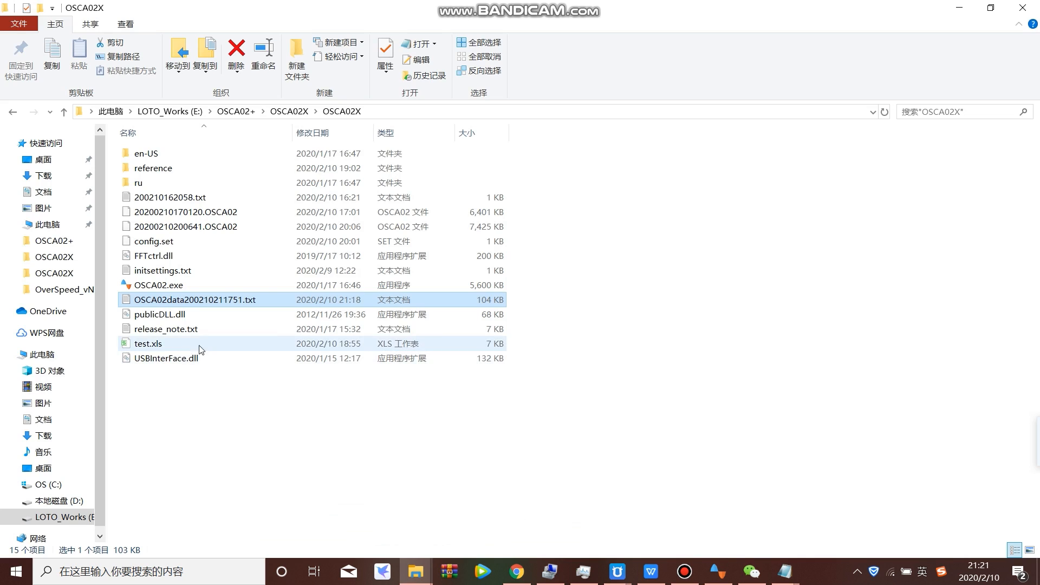
pyautogui.click(215, 360)
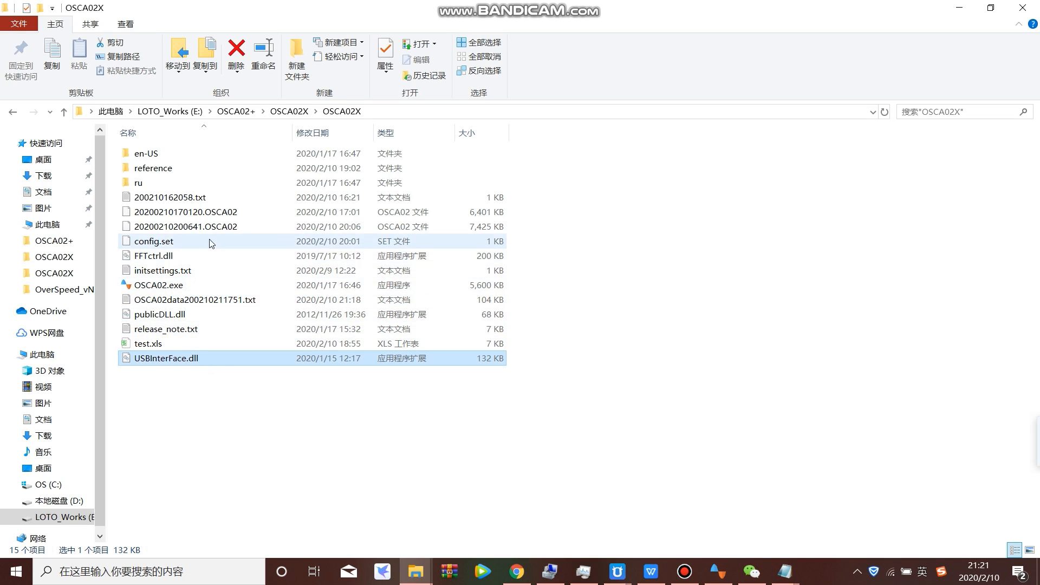
pyautogui.click(287, 111)
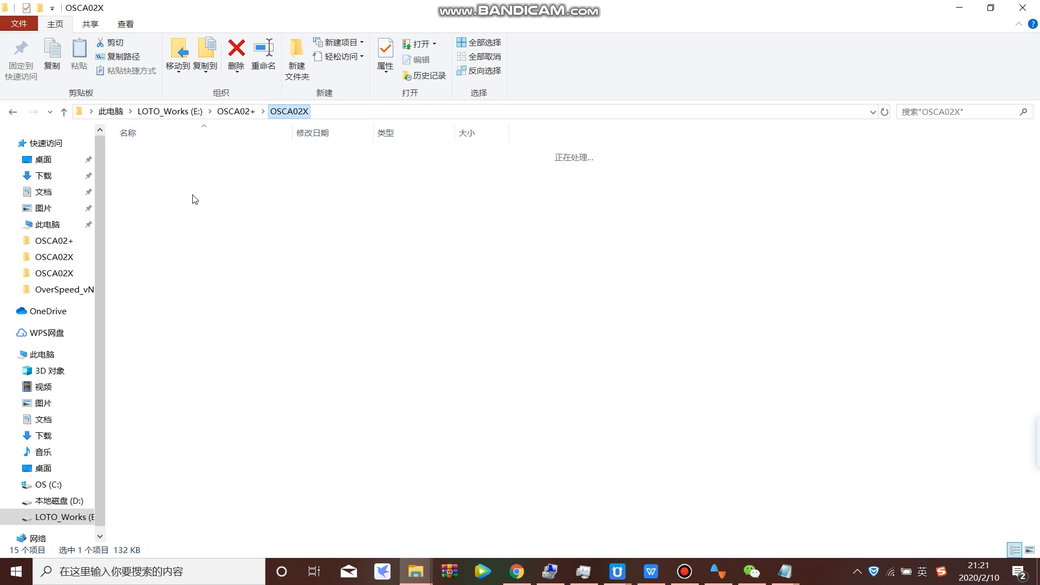
pyautogui.click(240, 197)
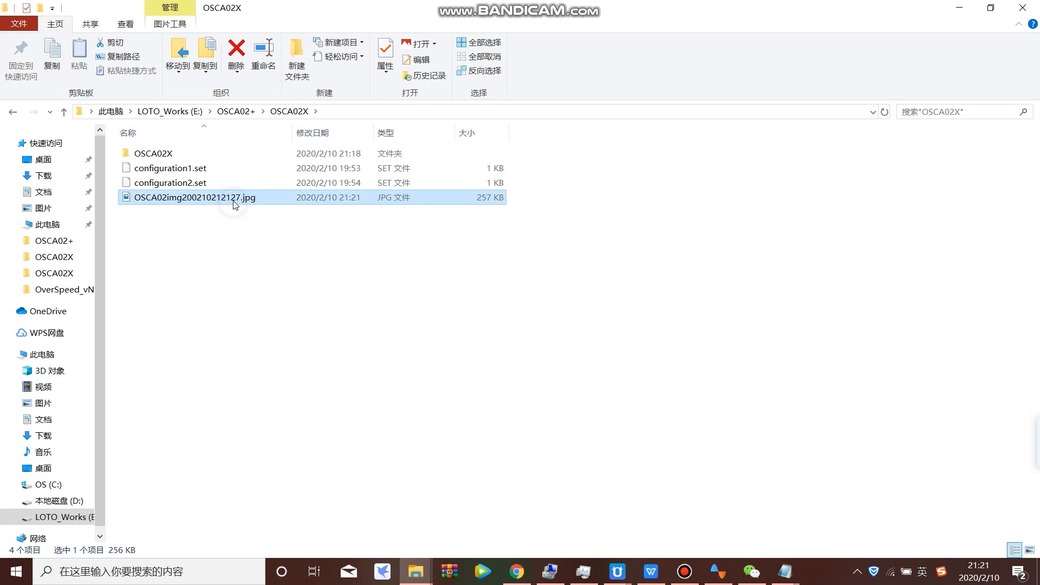
pyautogui.rightClick(232, 199)
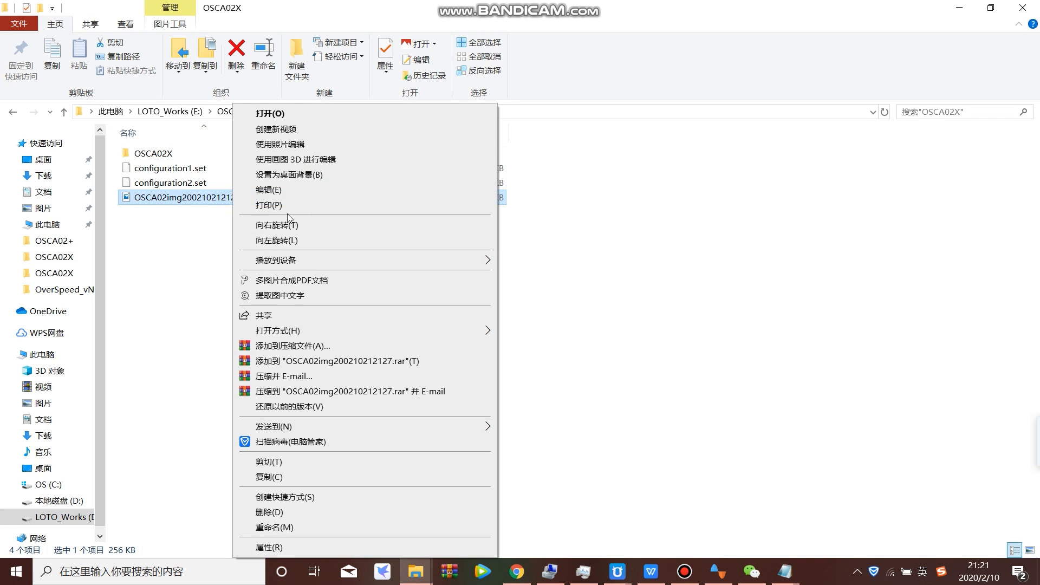
pyautogui.click(386, 114)
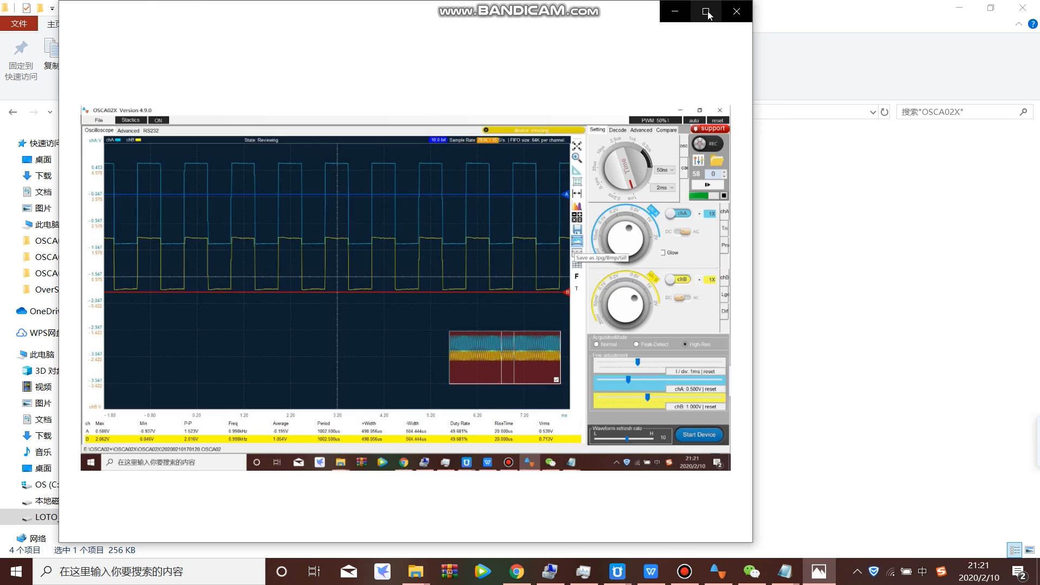
pyautogui.click(706, 11)
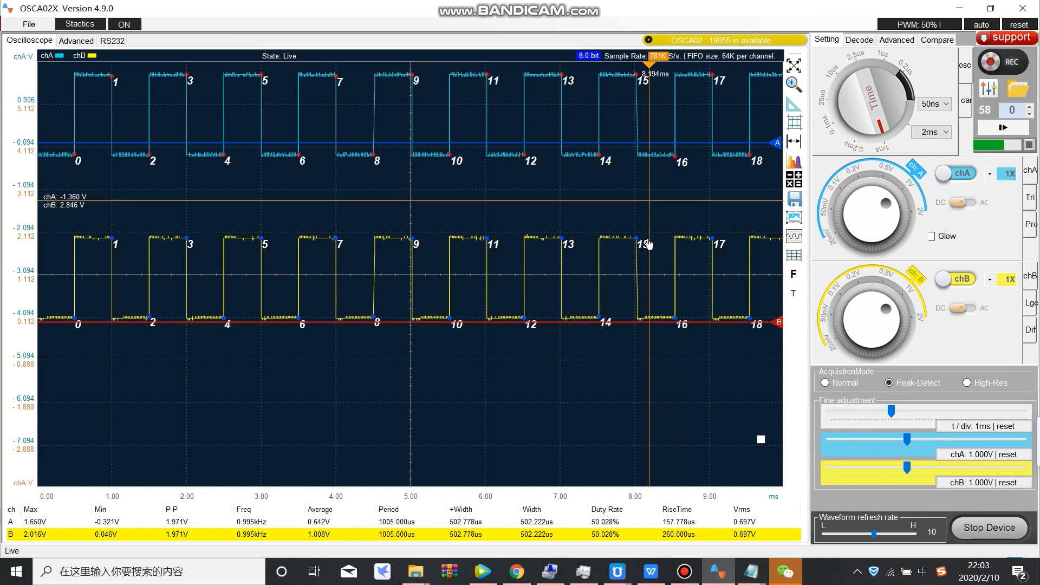
# - Show the advanced measurement settings and turn off Deep Measurement for the live waveforms
pyautogui.click(648, 239)
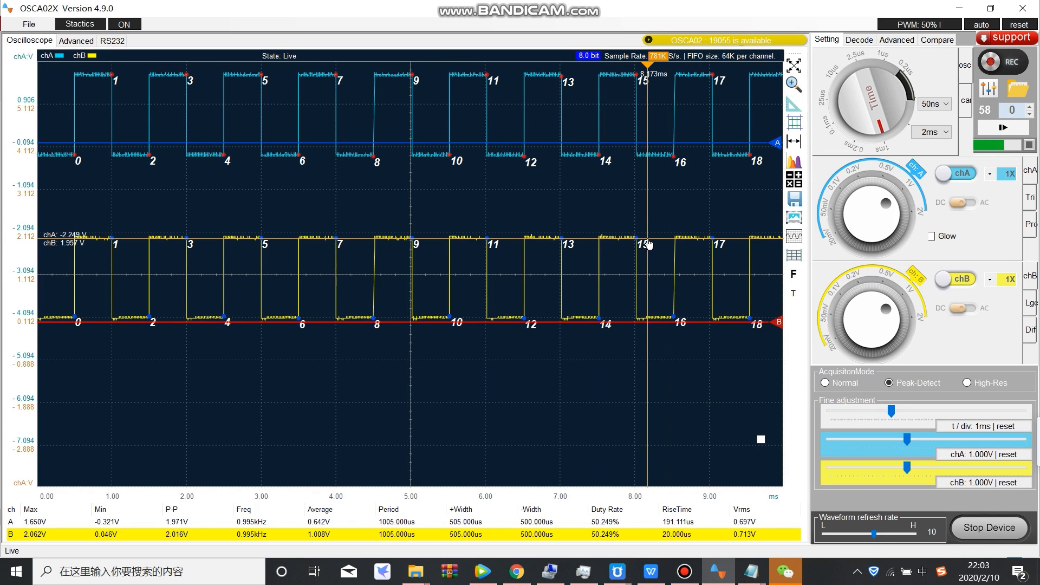
pyautogui.click(896, 40)
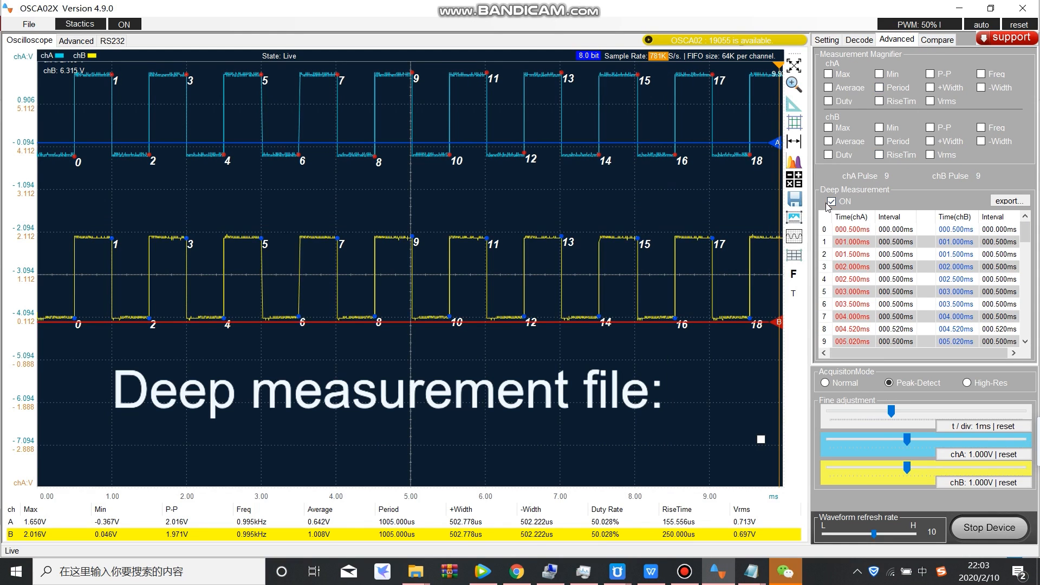
pyautogui.click(831, 202)
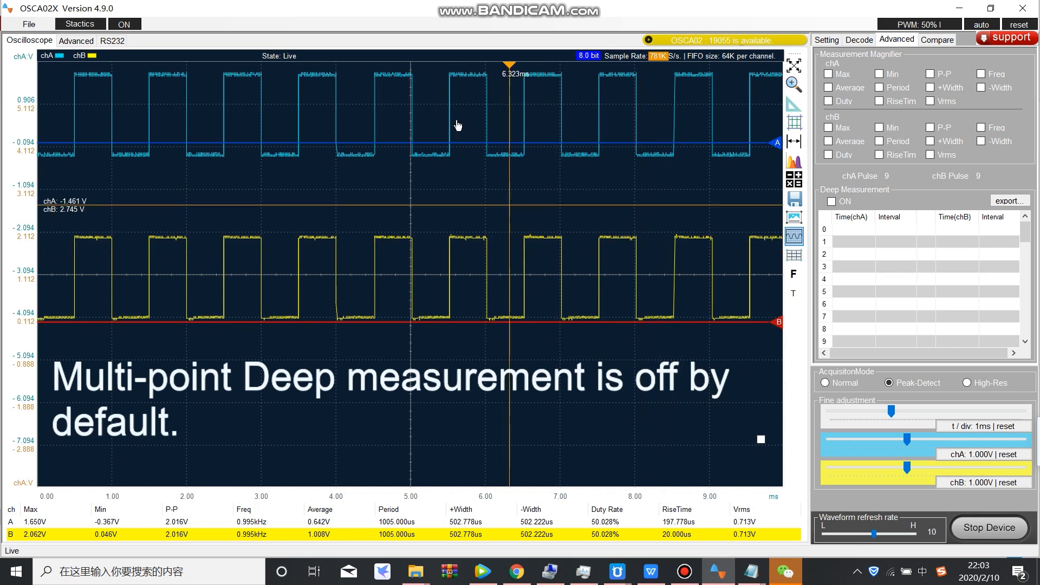
# - Turn on Deep Measurement for the live waveforms, and stop the device to go through the first listed data points
pyautogui.click(830, 202)
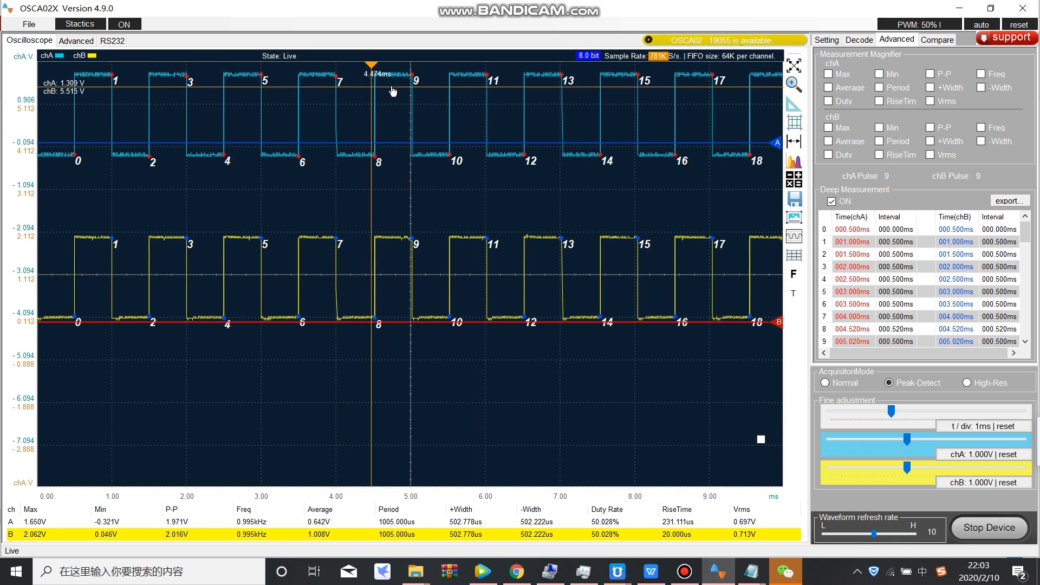
pyautogui.click(991, 528)
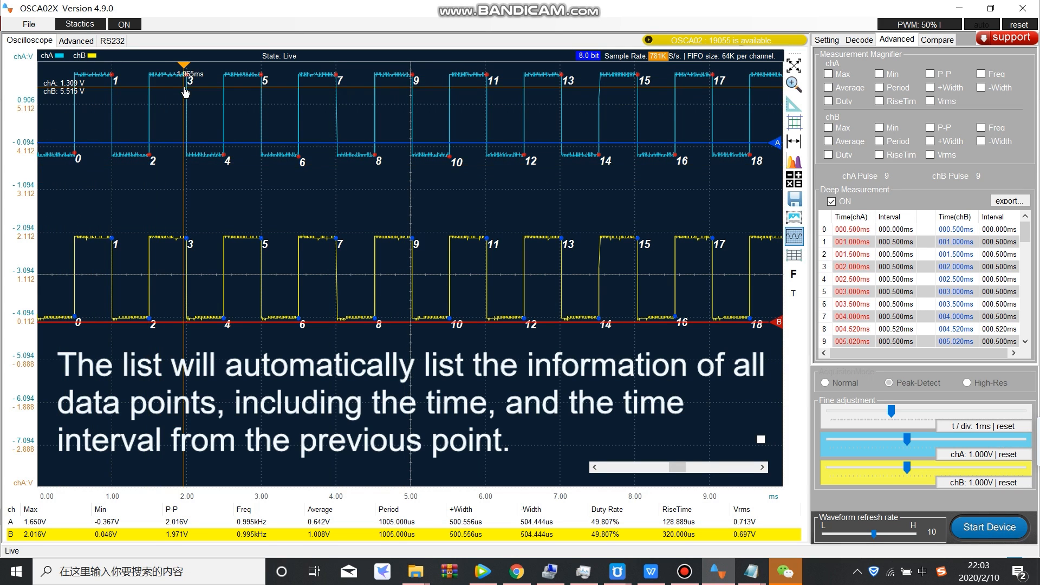
pyautogui.click(861, 232)
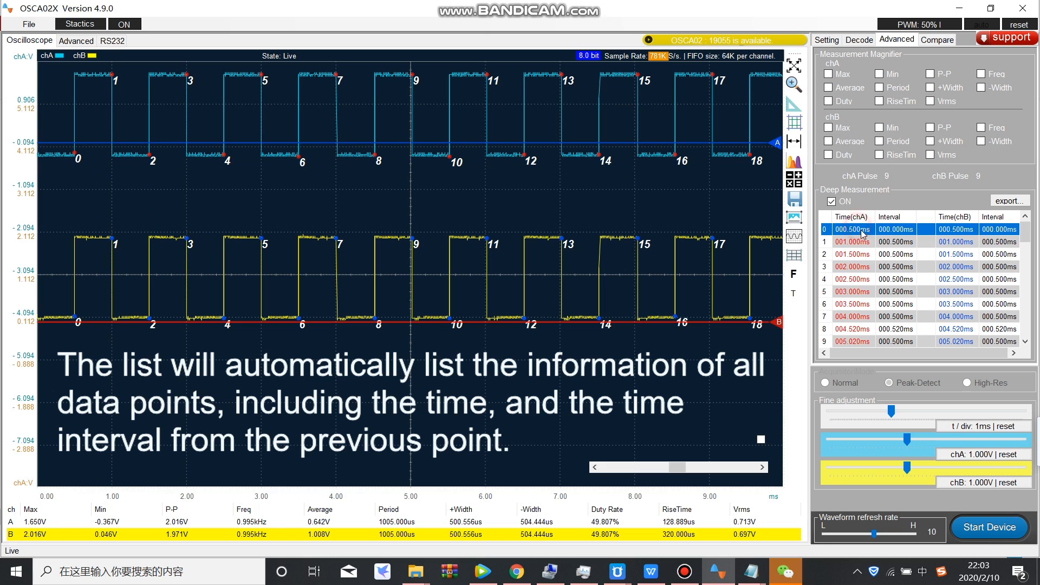
pyautogui.click(853, 245)
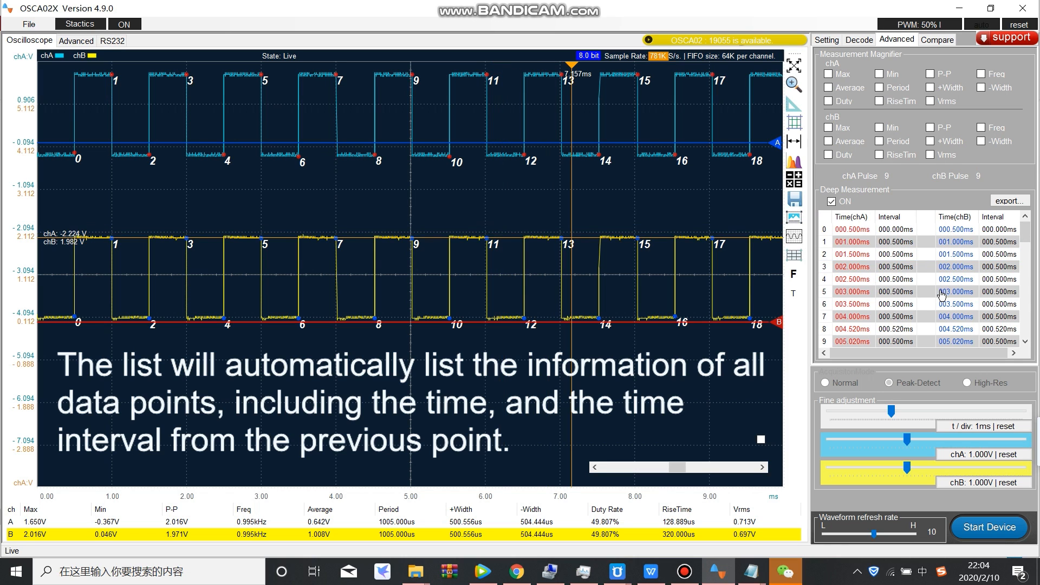
# - Export the deep measurement list as 200210220410.txt in the inner OSCA02X folder and open the exported file from File Explorer, enlarging its window
pyautogui.click(998, 203)
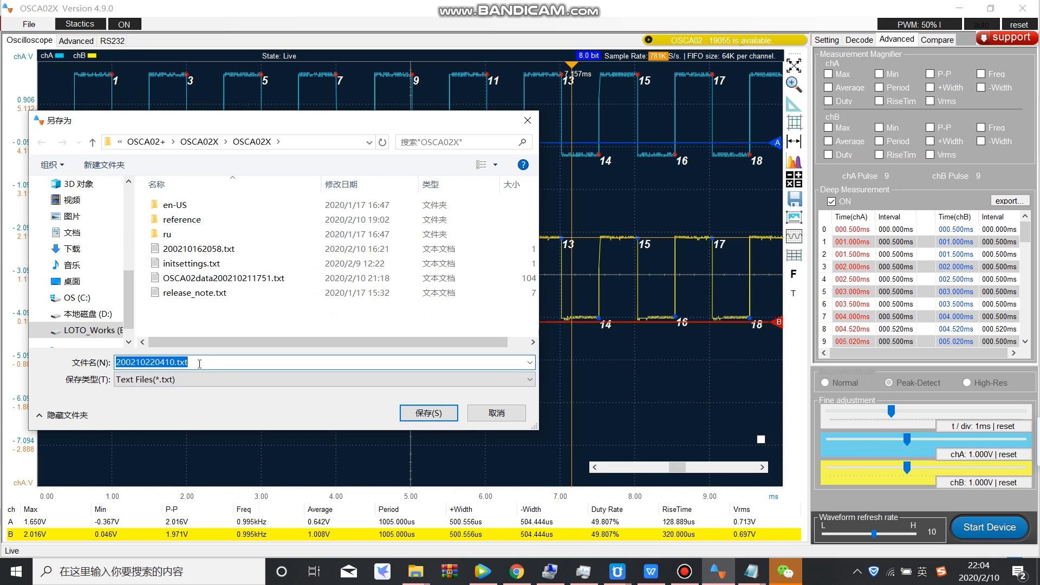
pyautogui.click(431, 413)
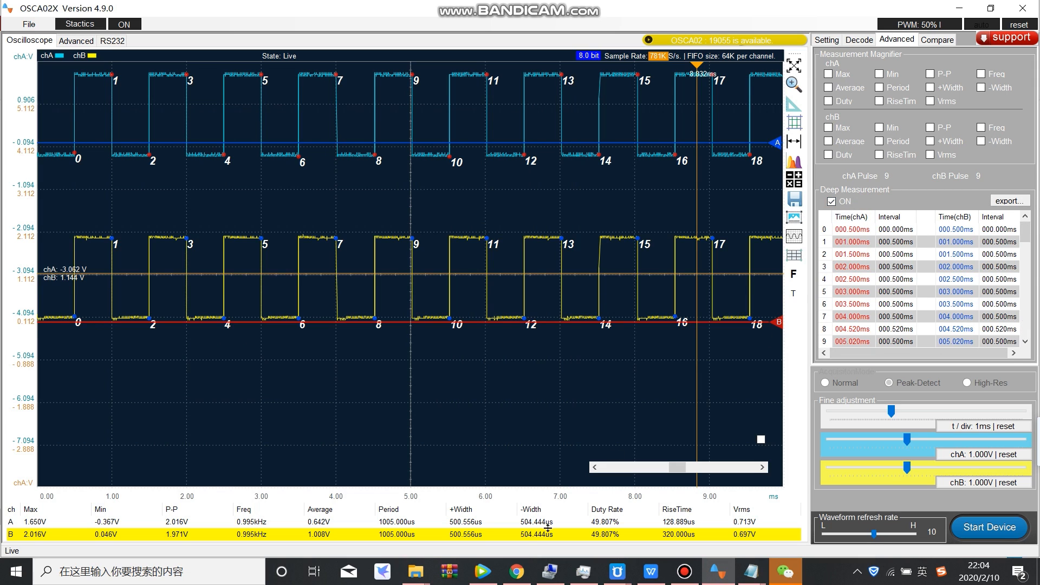
pyautogui.click(416, 572)
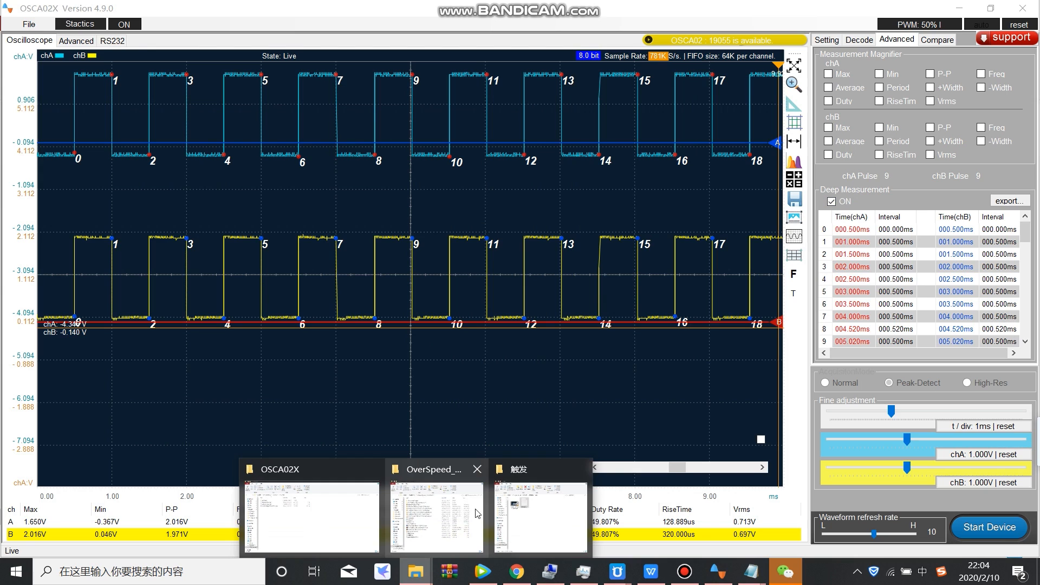
pyautogui.click(302, 522)
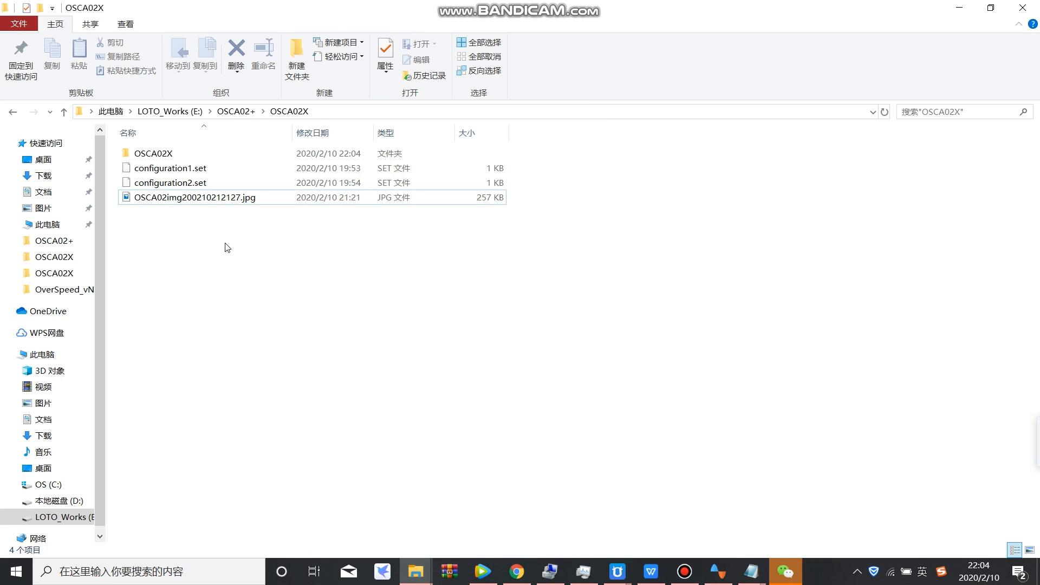
pyautogui.doubleClick(181, 153)
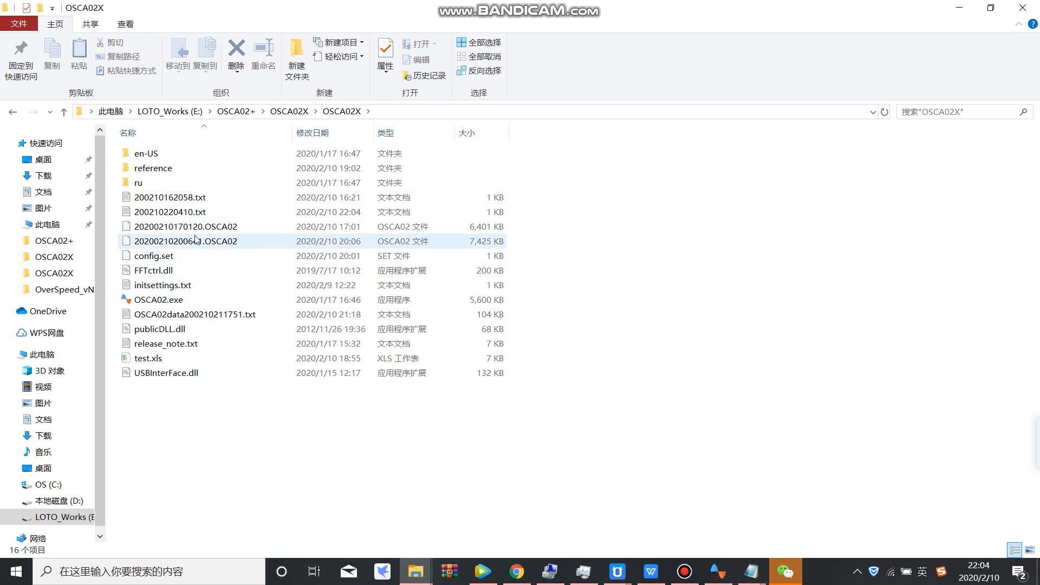
pyautogui.click(199, 214)
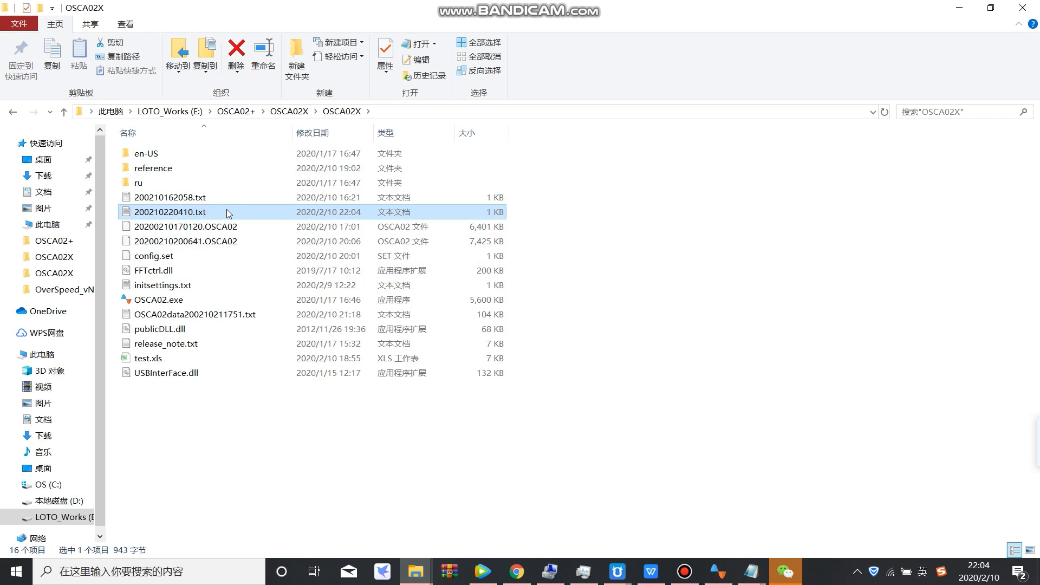
pyautogui.doubleClick(227, 211)
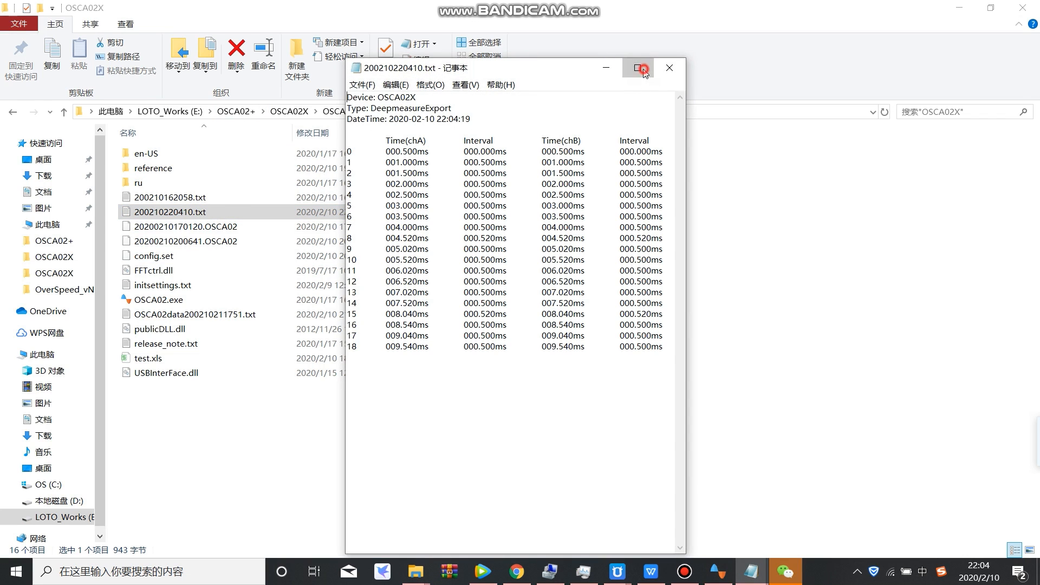
pyautogui.click(642, 68)
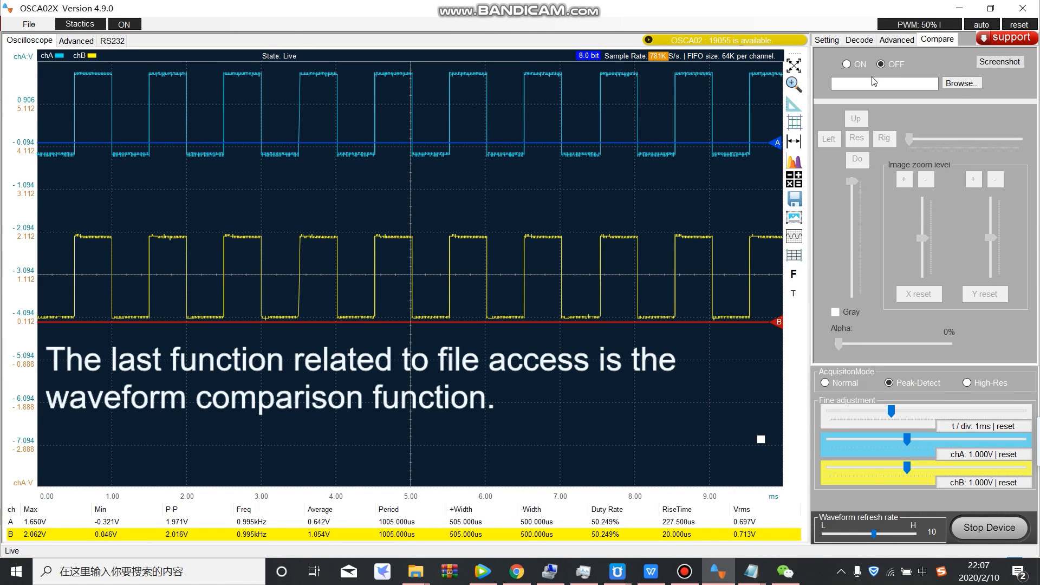
# - Show the waveform comparison settings and turn the comparison function on
pyautogui.click(901, 42)
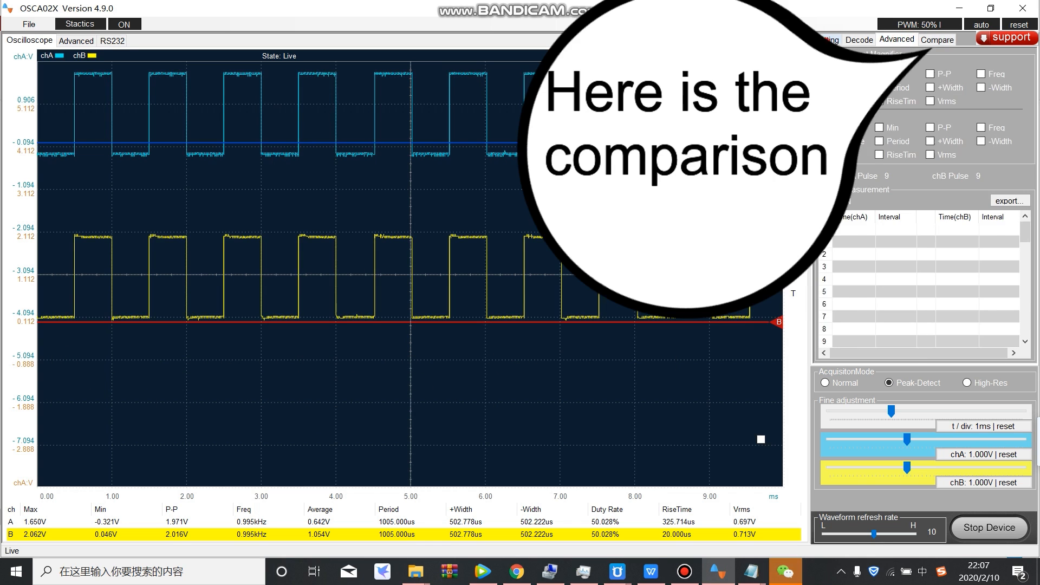
pyautogui.click(829, 41)
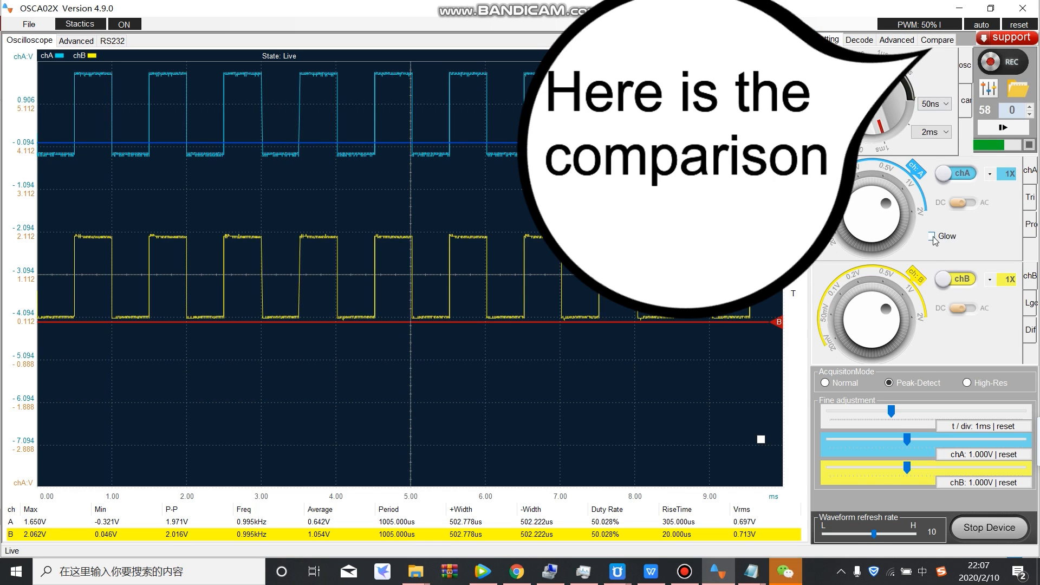
pyautogui.click(937, 39)
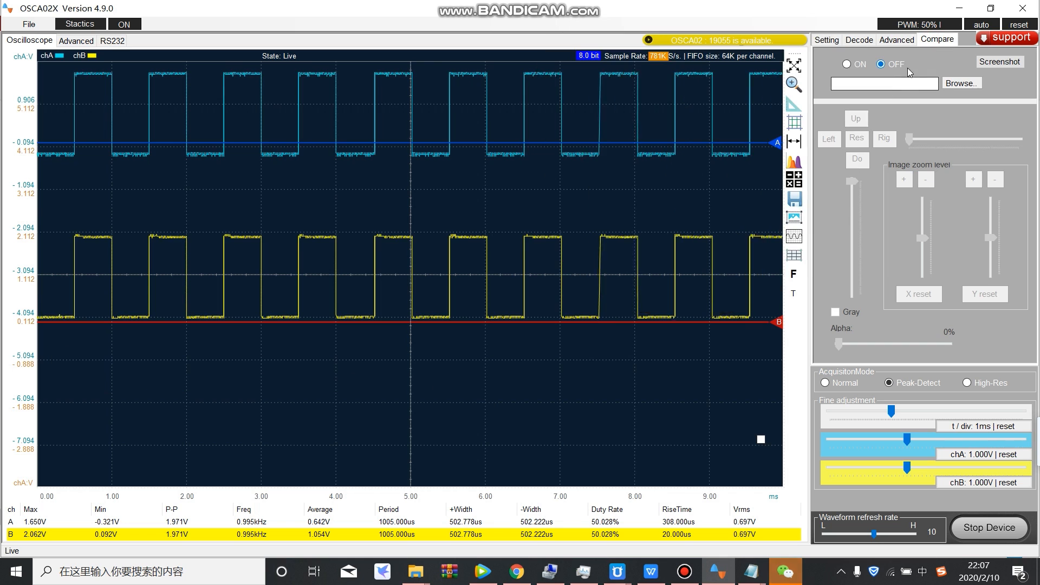
pyautogui.click(846, 64)
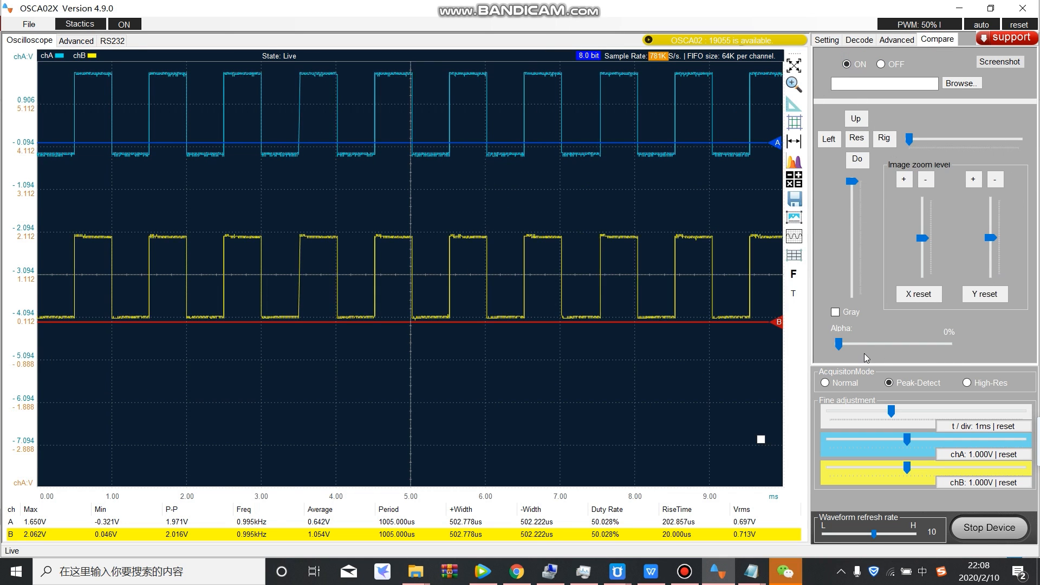
# - Load images (4).png from the reference folder inside OSCA02+ as the comparison picture
pyautogui.click(954, 83)
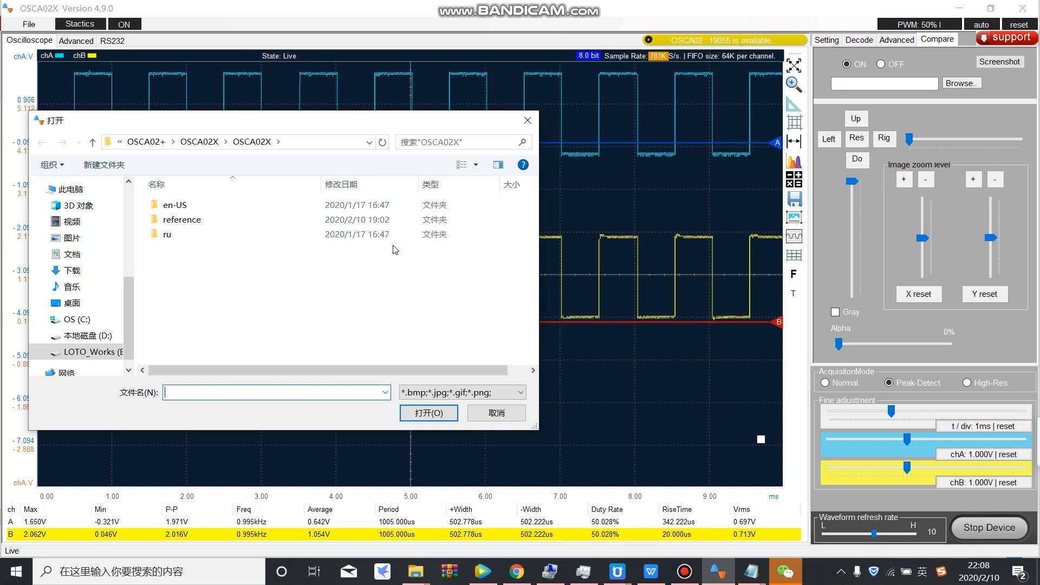
pyautogui.click(200, 141)
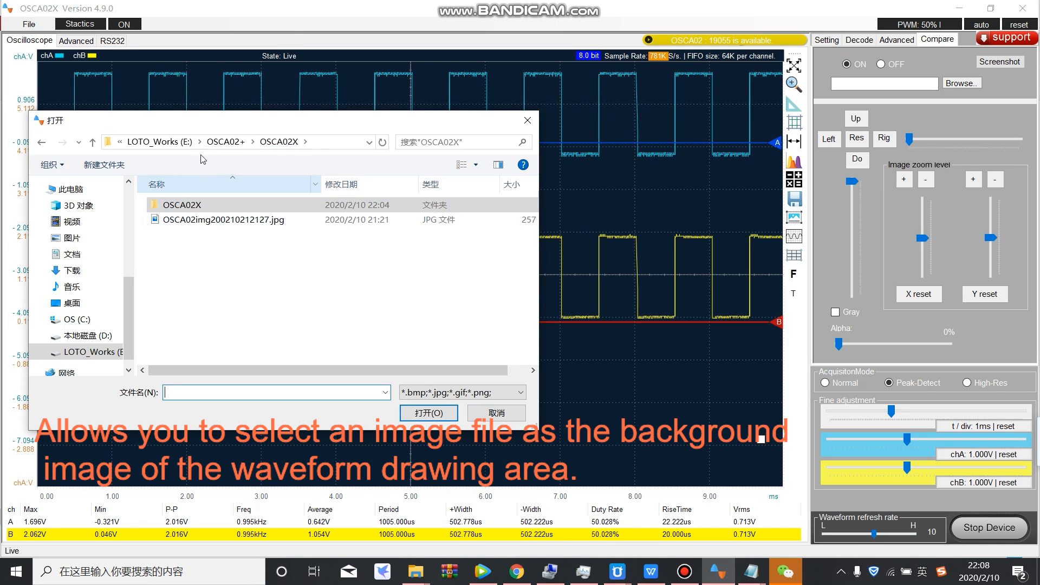
pyautogui.click(222, 143)
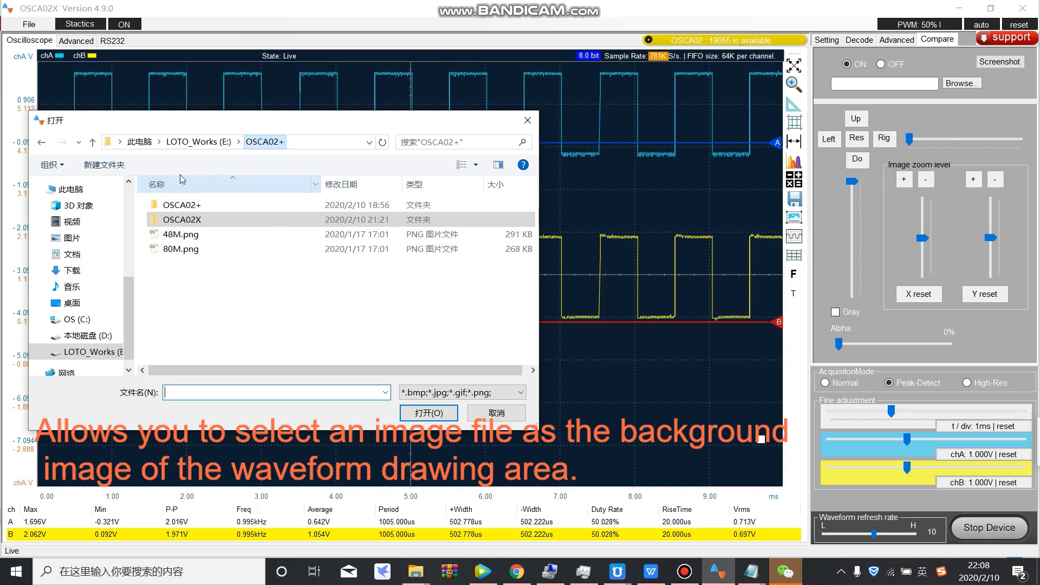
pyautogui.click(219, 207)
pyautogui.doubleClick(219, 207)
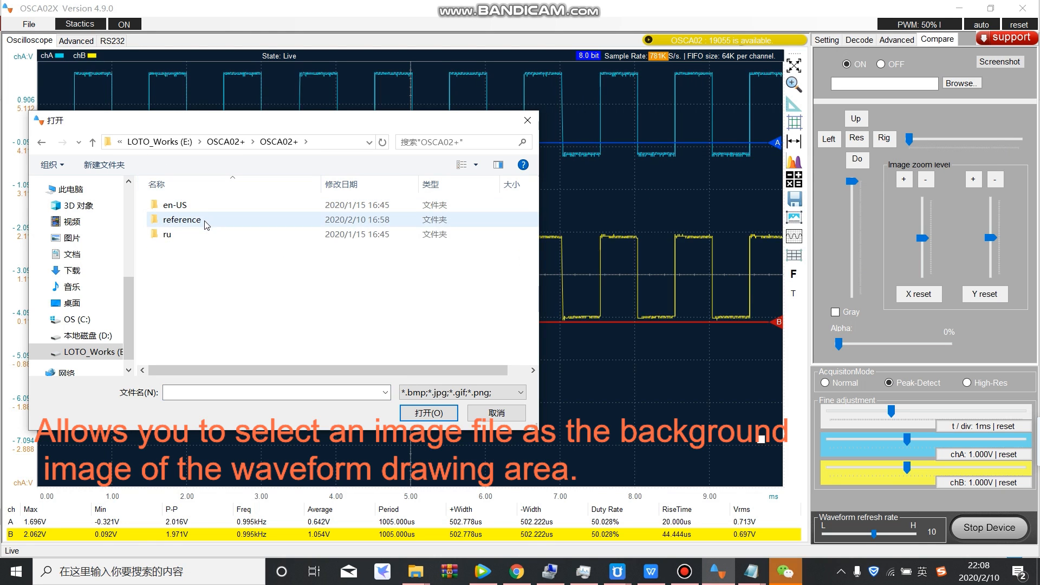
pyautogui.click(181, 226)
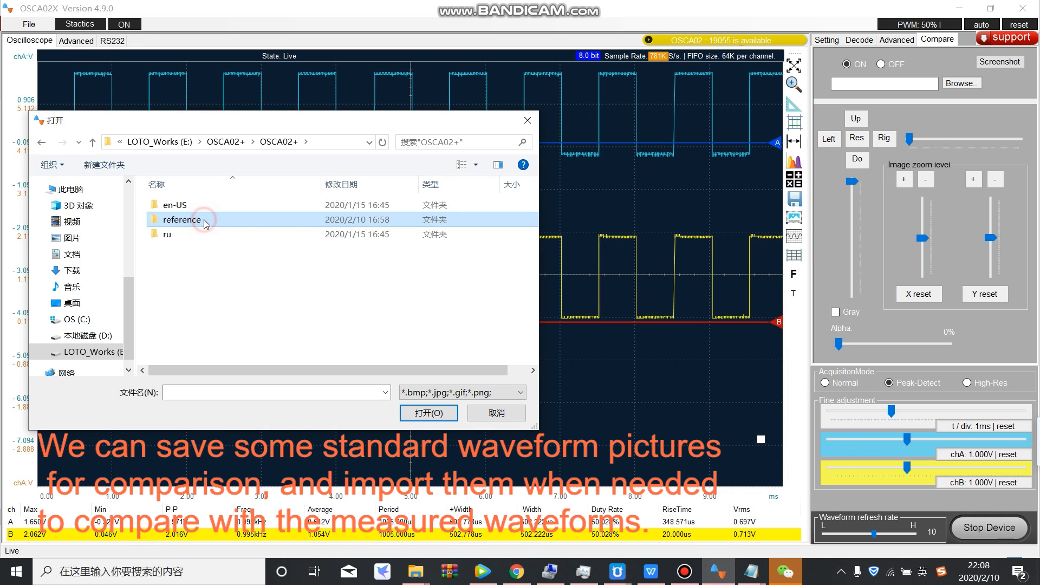
pyautogui.doubleClick(204, 220)
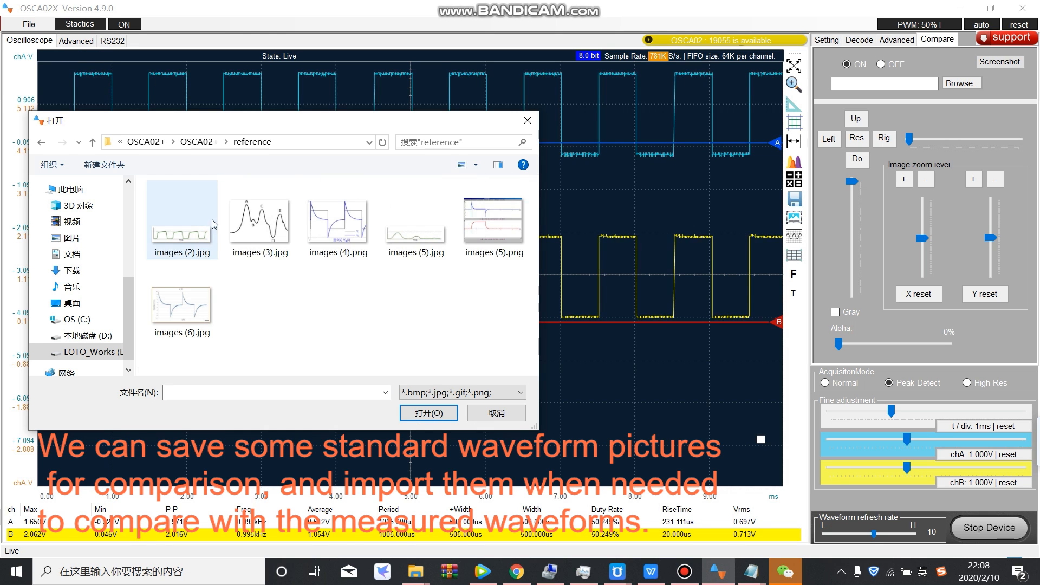
pyautogui.click(335, 227)
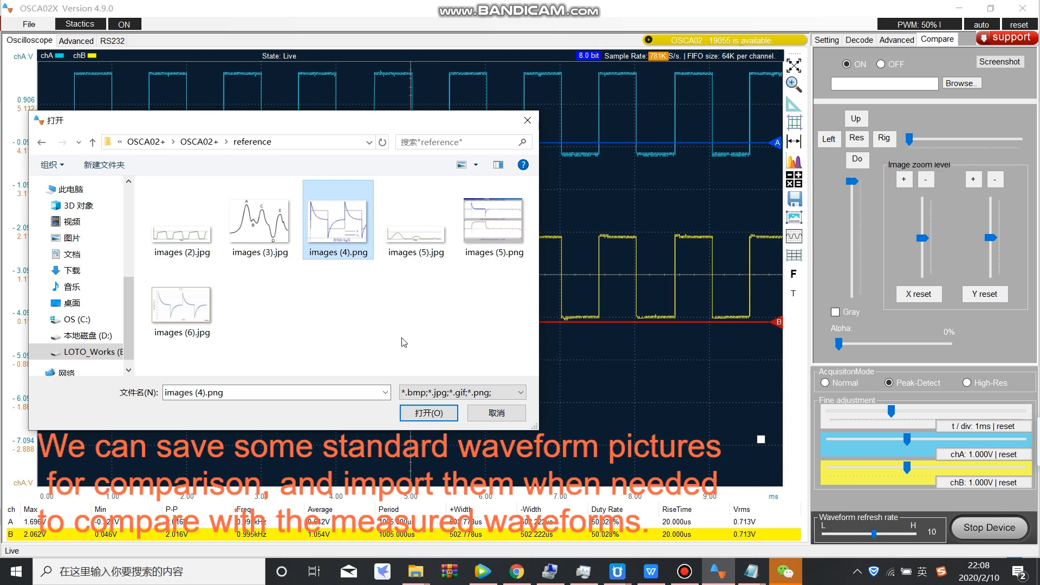
pyautogui.click(428, 413)
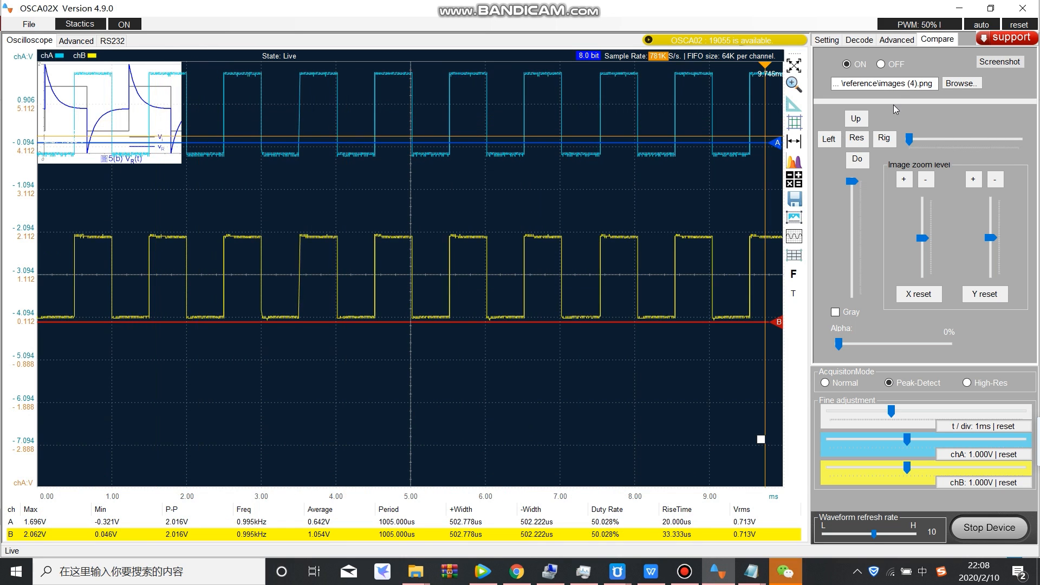
# - Move the reference picture to the middle of the waveform area and lower both the channel B and channel A traces
pyautogui.click(853, 182)
pyautogui.moveTo(853, 182); pyautogui.dragTo(852, 217)
pyautogui.moveTo(909, 140); pyautogui.dragTo(950, 142)
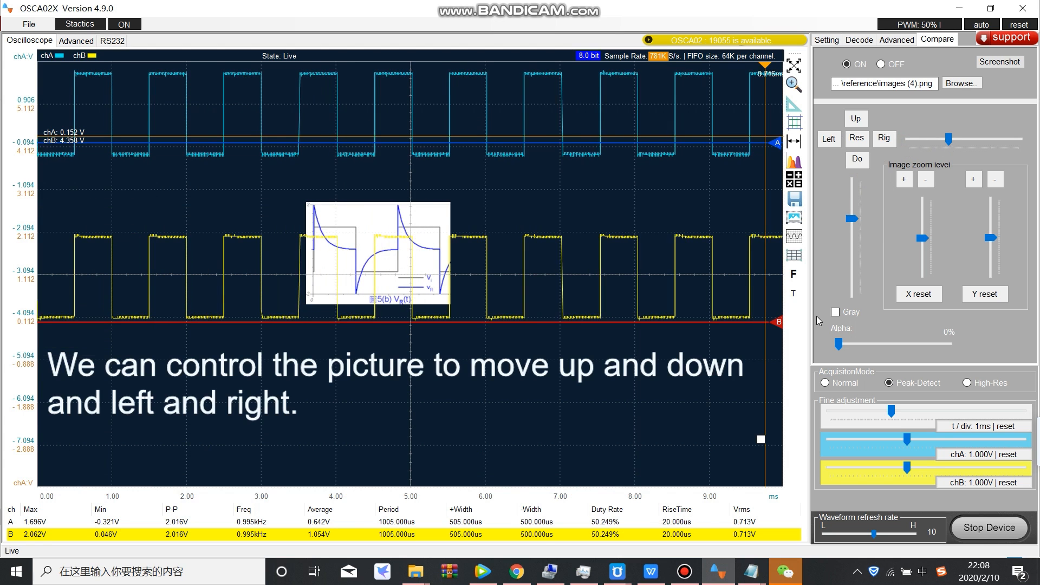
pyautogui.moveTo(777, 322); pyautogui.dragTo(777, 431)
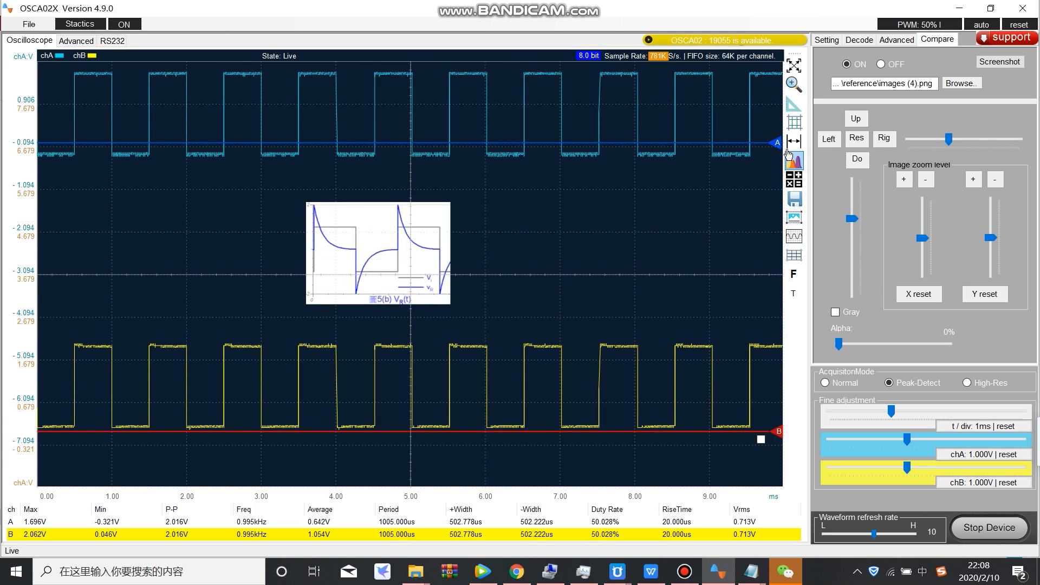
pyautogui.moveTo(778, 144); pyautogui.dragTo(779, 289)
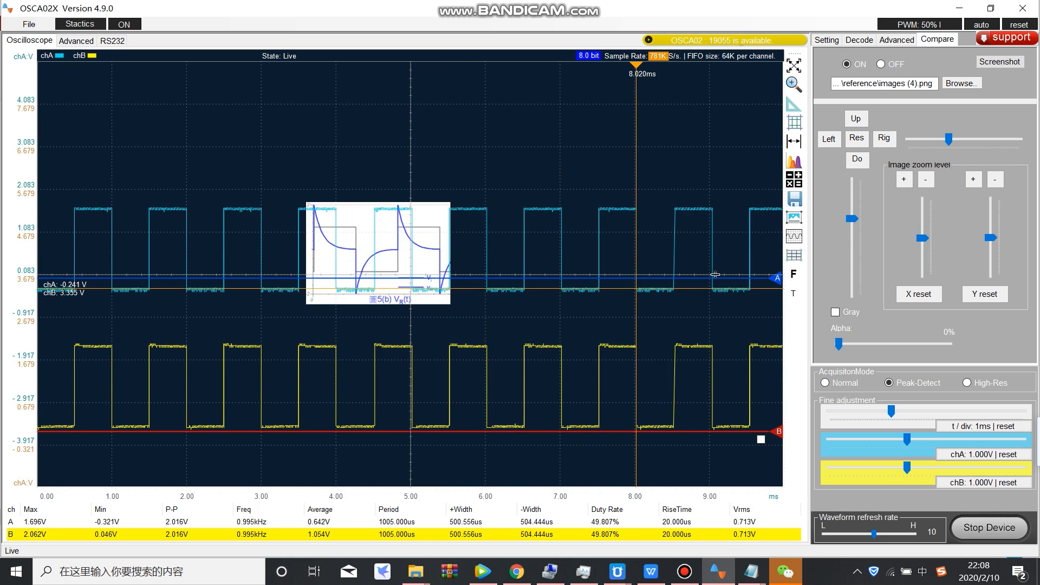
# - Enlarge the reference picture horizontally and vertically, and raise it slightly over the channel A trace
pyautogui.moveTo(923, 236); pyautogui.dragTo(930, 200)
pyautogui.moveTo(1002, 239); pyautogui.dragTo(1000, 194)
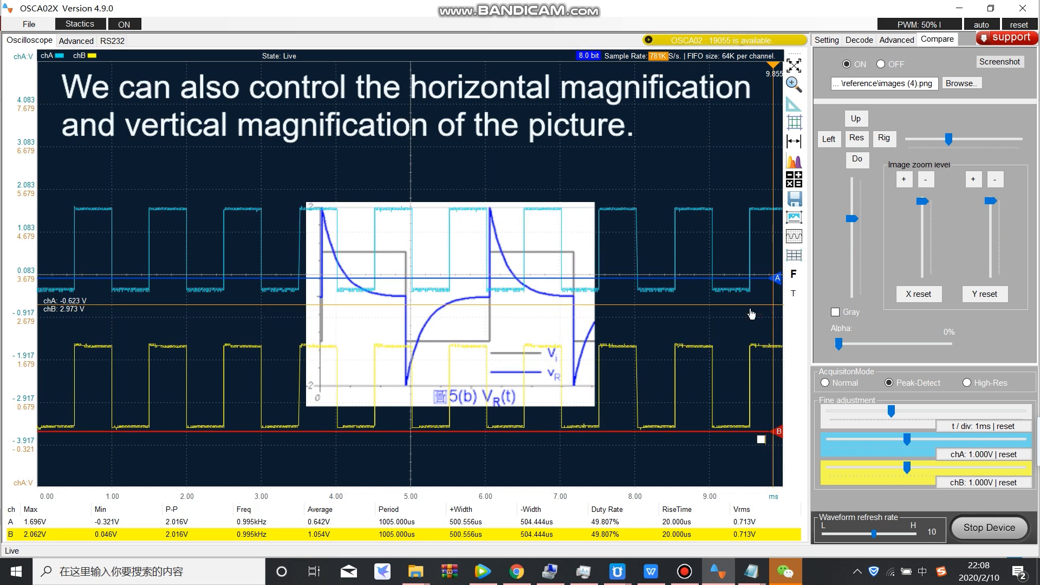
pyautogui.moveTo(855, 207)
pyautogui.mouseDown()
pyautogui.moveTo(855, 190)
pyautogui.moveTo(856, 211)
pyautogui.mouseUp()
pyautogui.moveTo(777, 267); pyautogui.dragTo(914, 253)
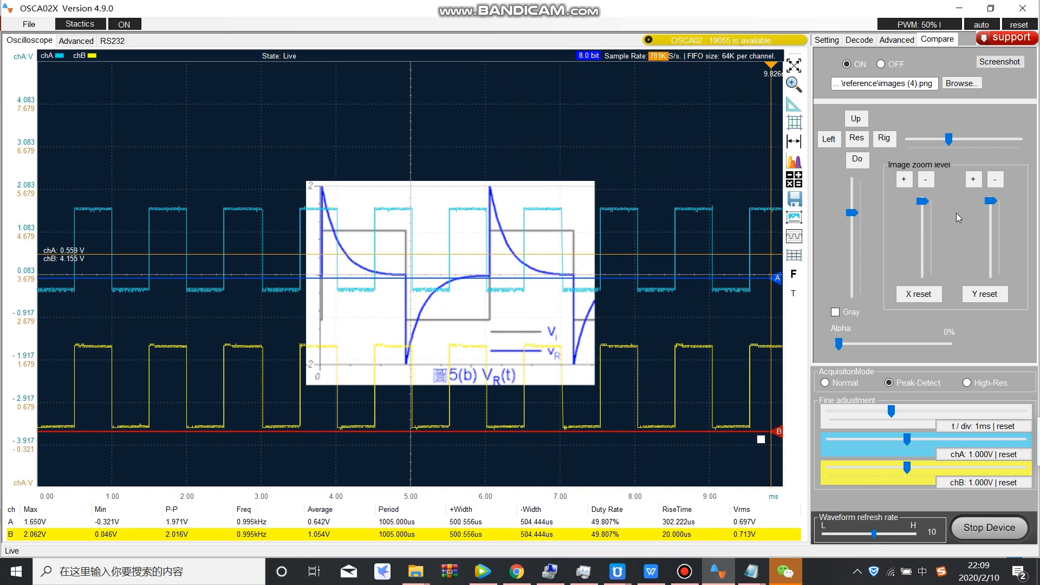
# - Narrow the reference picture slightly and align the stopped channel A waveform's edges with it
pyautogui.moveTo(920, 203); pyautogui.dragTo(919, 206)
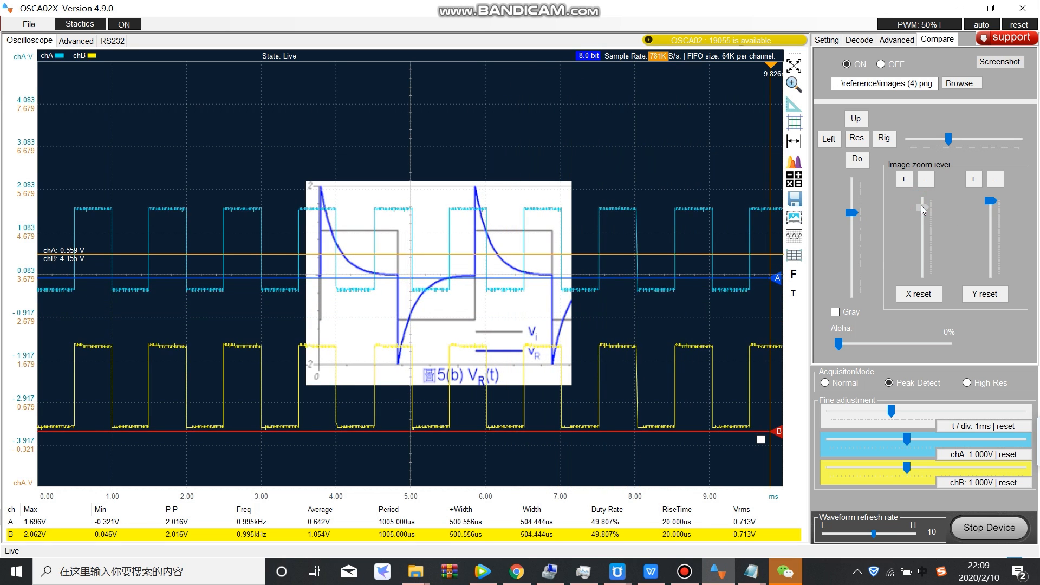
pyautogui.moveTo(770, 254); pyautogui.dragTo(634, 324)
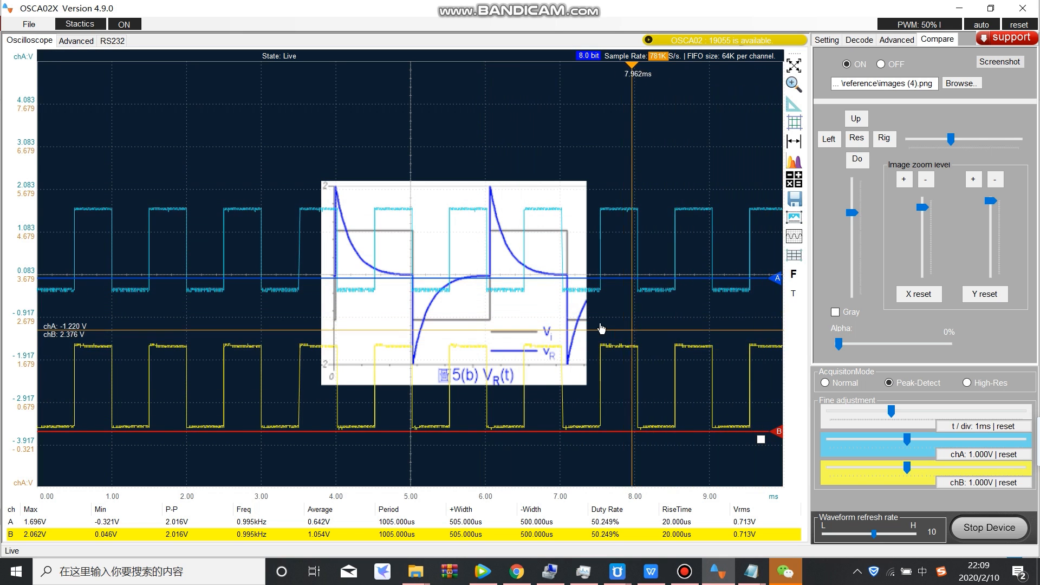
pyautogui.click(989, 527)
pyautogui.moveTo(639, 317)
pyautogui.mouseDown()
pyautogui.moveTo(703, 318)
pyautogui.moveTo(411, 320)
pyautogui.moveTo(677, 317)
pyautogui.moveTo(639, 317)
pyautogui.mouseUp()
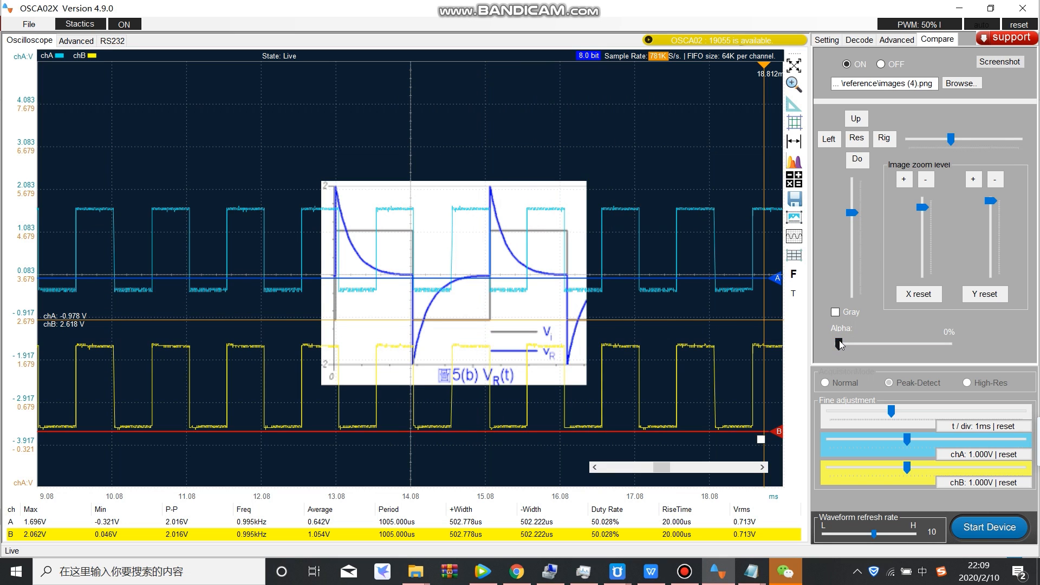
# - Set the reference picture to 46% alpha and gray, and raise it slightly over the channel A trace
pyautogui.moveTo(844, 341); pyautogui.dragTo(889, 345)
pyautogui.moveTo(851, 213); pyautogui.dragTo(851, 193)
pyautogui.moveTo(857, 232); pyautogui.dragTo(857, 207)
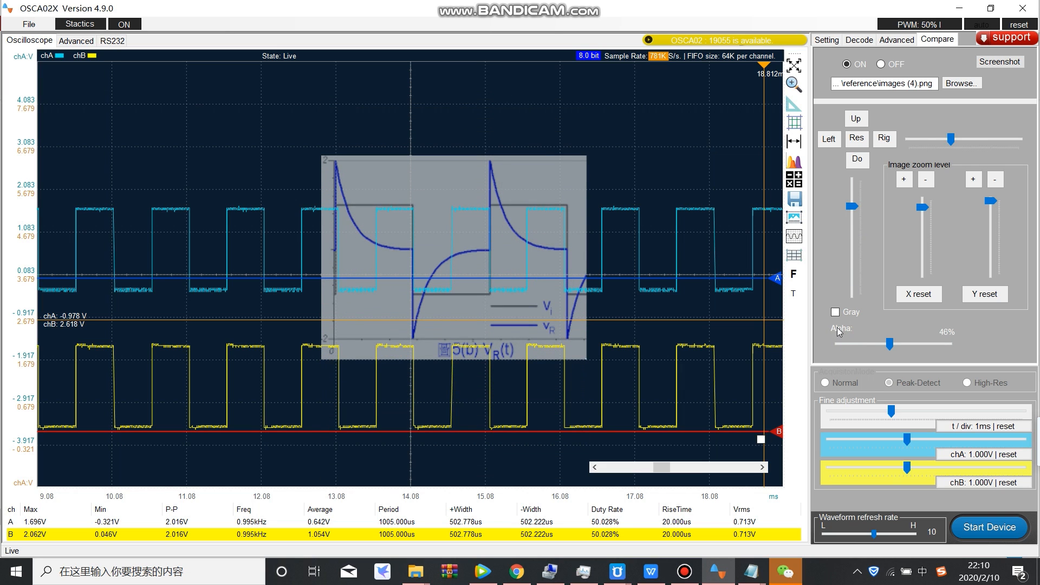
pyautogui.click(836, 312)
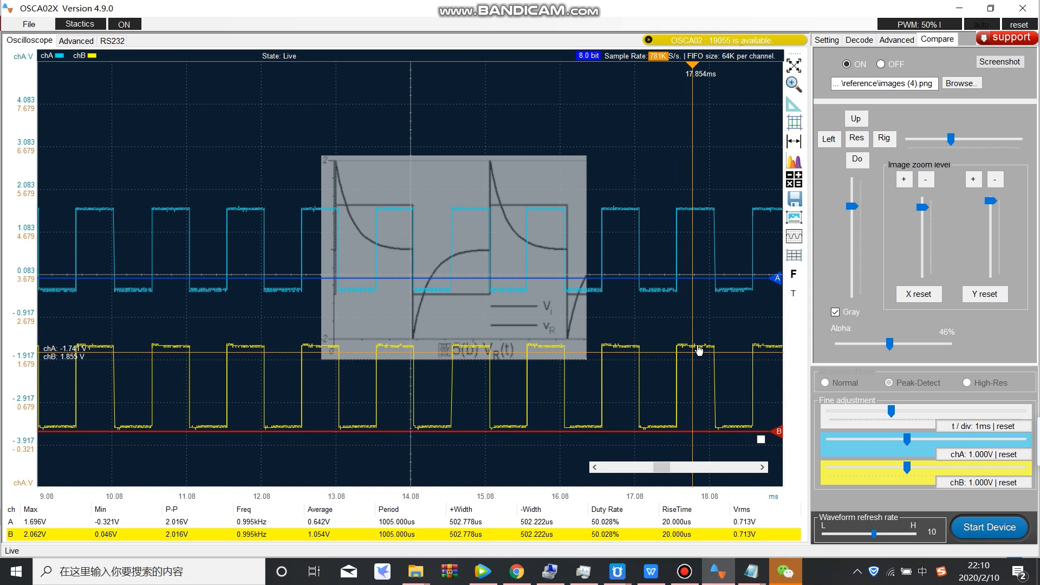
# - Replace the reference picture with images (3).jpg, and restart and stop the device to capture a fresh waveform for comparison
pyautogui.click(970, 86)
pyautogui.click(254, 233)
pyautogui.click(424, 415)
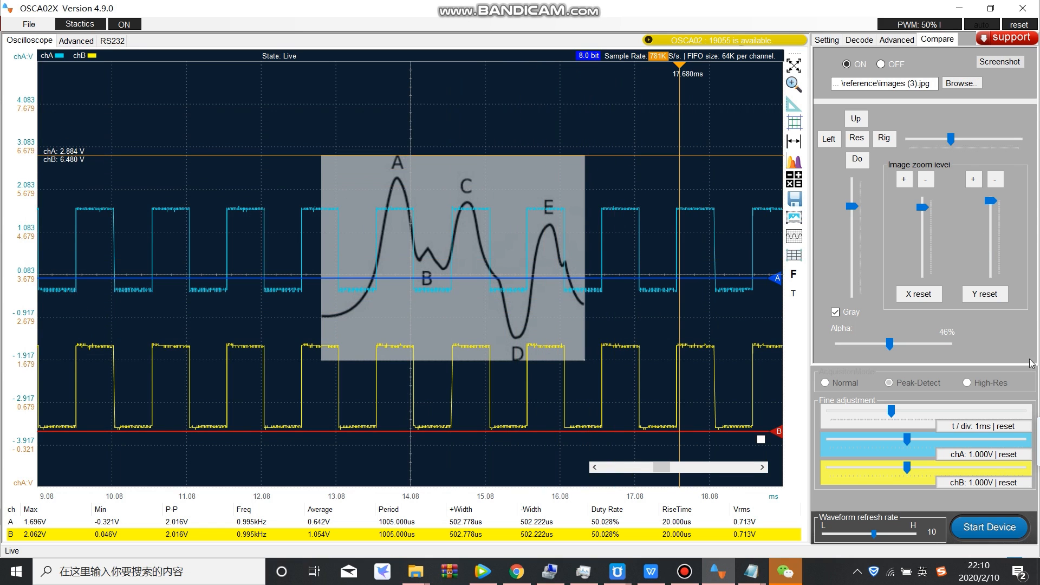
pyautogui.click(1014, 532)
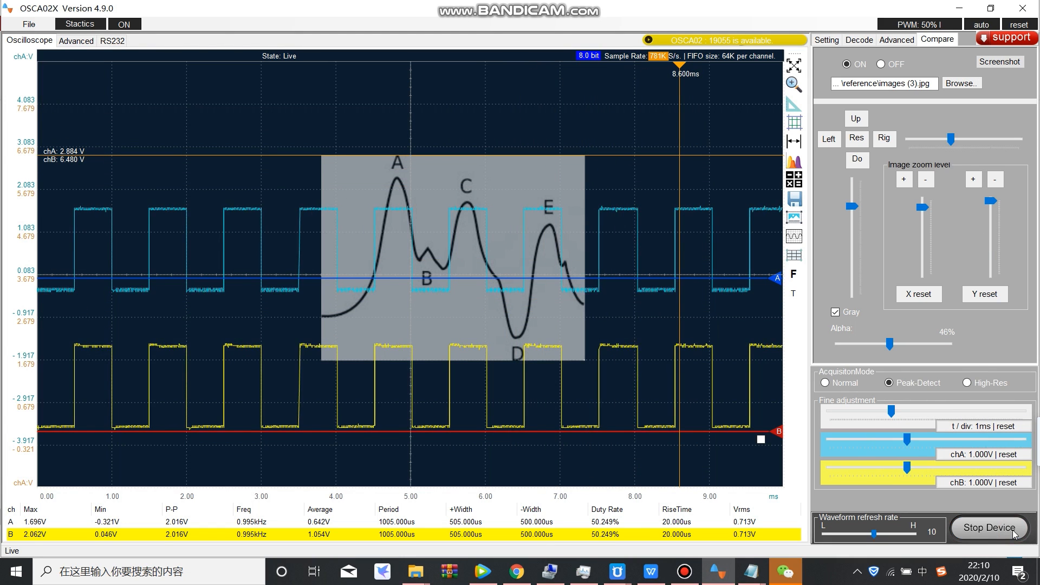
pyautogui.click(1014, 533)
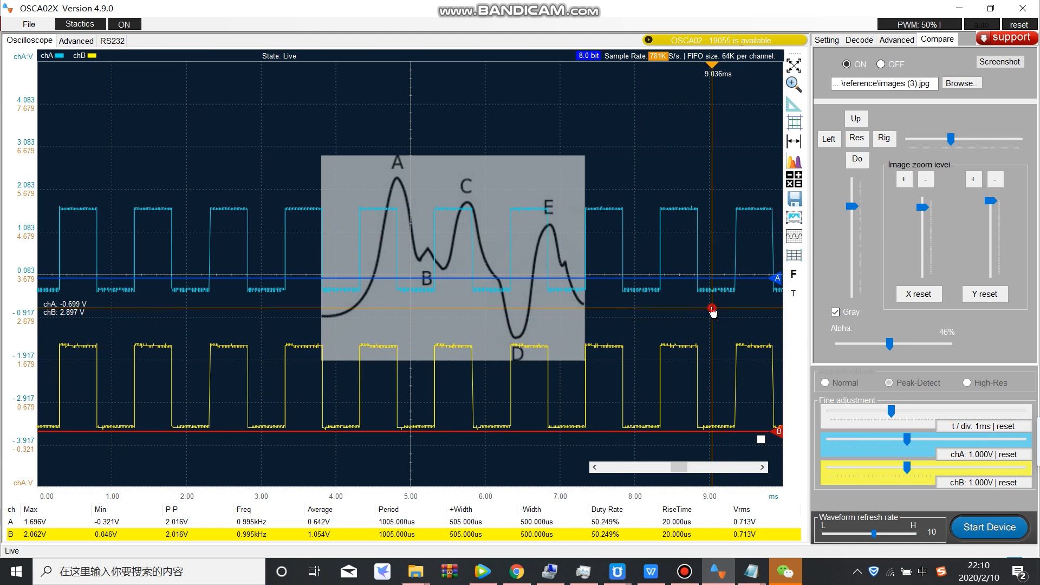